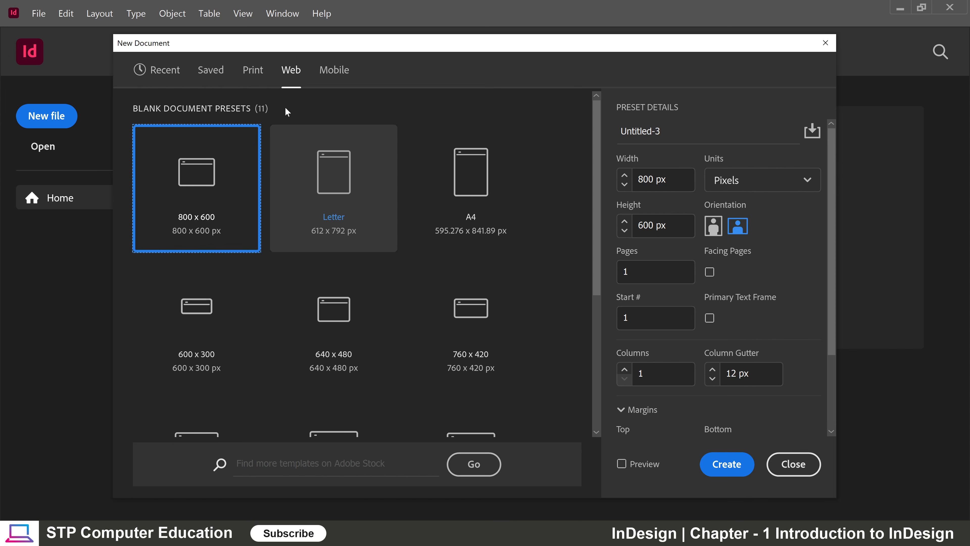
Examine the recent document presets and the page size, column and margin settings available for a new document.
{"action": "left_click", "coordinate": [208, 72]}
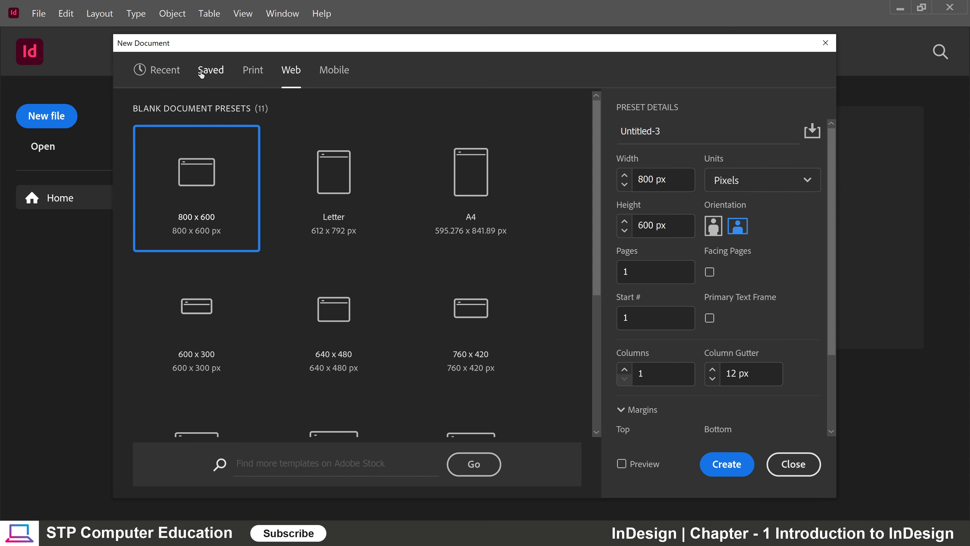
{"action": "left_click", "coordinate": [165, 72]}
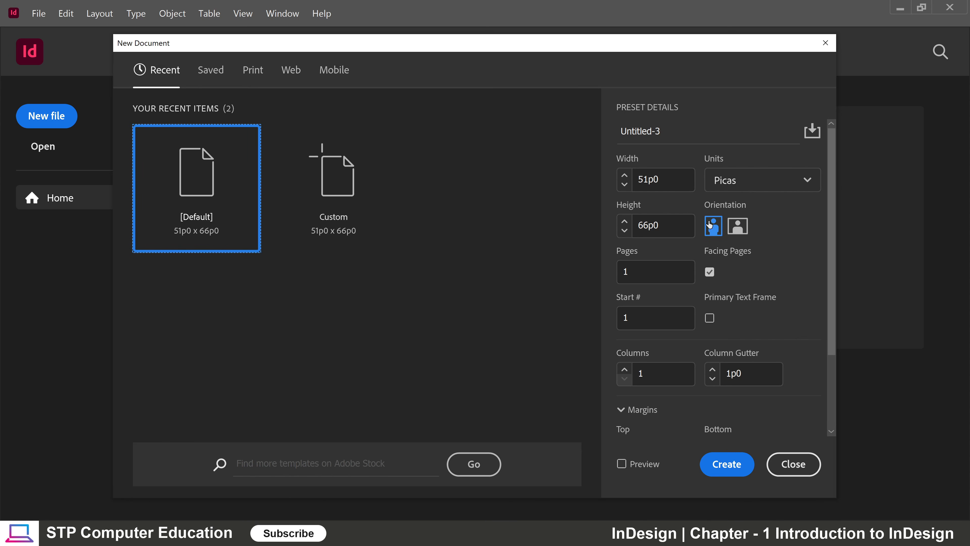
{"action": "scroll", "coordinate": [723, 265], "scroll_direction": "down", "scroll_amount": 3}
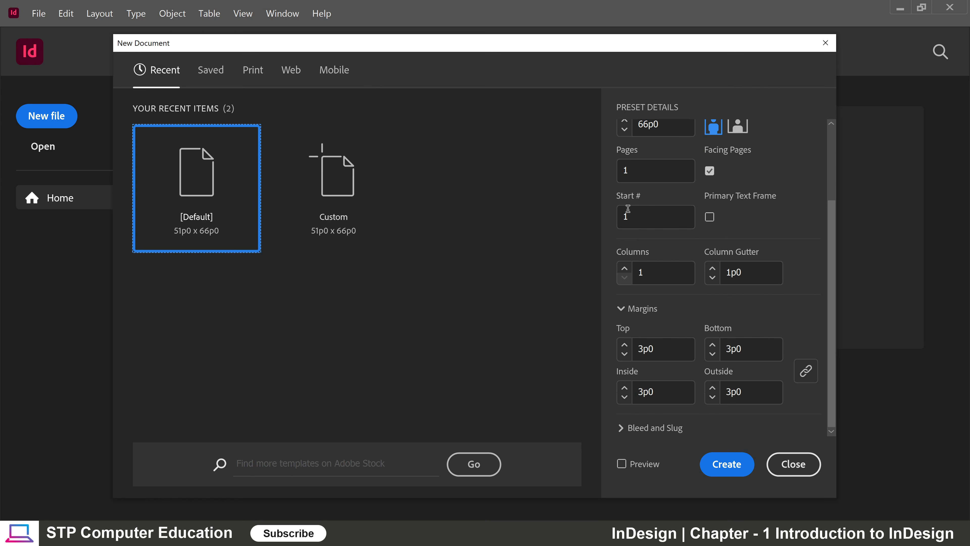
{"action": "scroll", "coordinate": [718, 254], "scroll_direction": "up", "scroll_amount": 3}
{"action": "scroll", "coordinate": [699, 221], "scroll_direction": "down", "scroll_amount": 3}
{"action": "scroll", "coordinate": [702, 266], "scroll_direction": "up", "scroll_amount": 3}
{"action": "scroll", "coordinate": [710, 268], "scroll_direction": "down", "scroll_amount": 3}
{"action": "scroll", "coordinate": [720, 268], "scroll_direction": "up", "scroll_amount": 3}
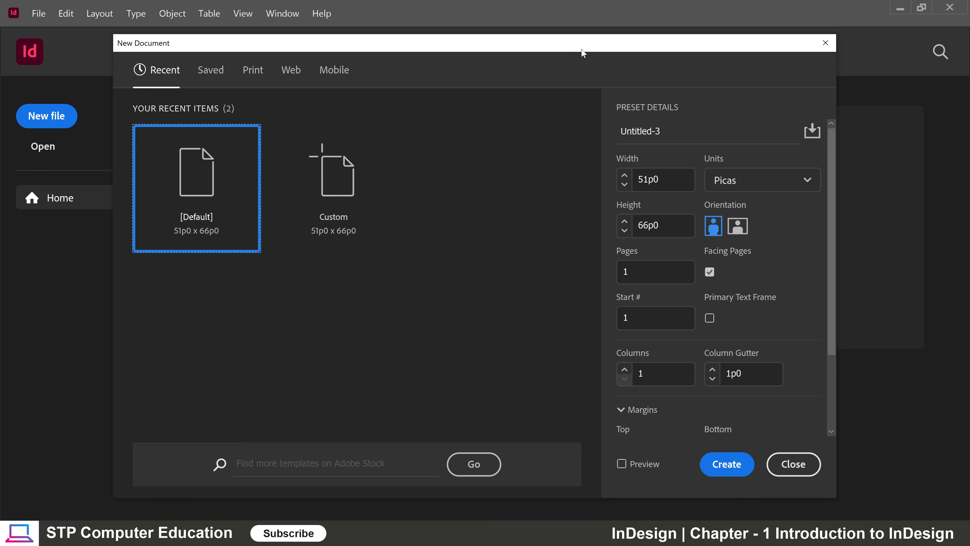
{"action": "mouse_move", "coordinate": [581, 49]}
{"action": "left_mouse_down"}
{"action": "mouse_move", "coordinate": [539, 40]}
{"action": "mouse_move", "coordinate": [563, 45]}
{"action": "left_mouse_up"}
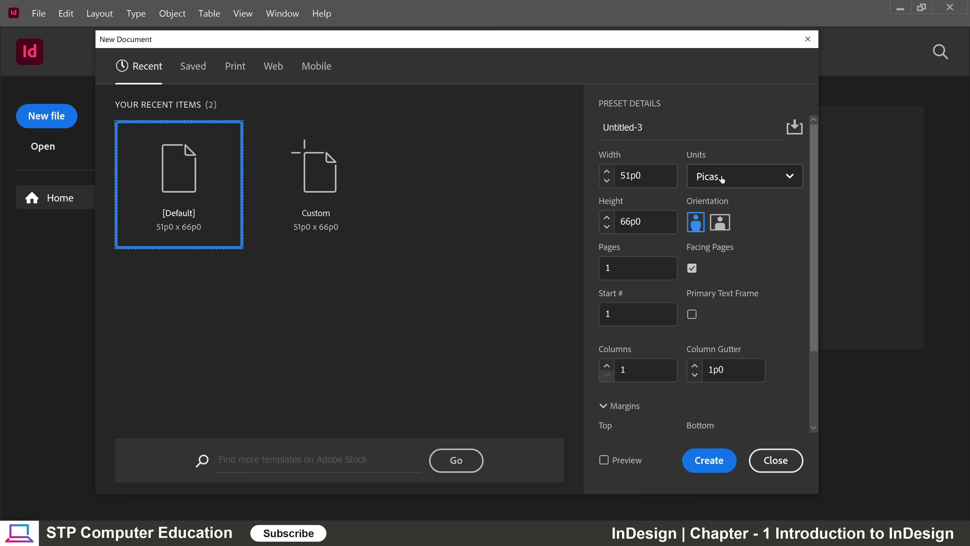
{"action": "left_click_drag", "start_coordinate": [515, 38], "coordinate": [556, 39]}
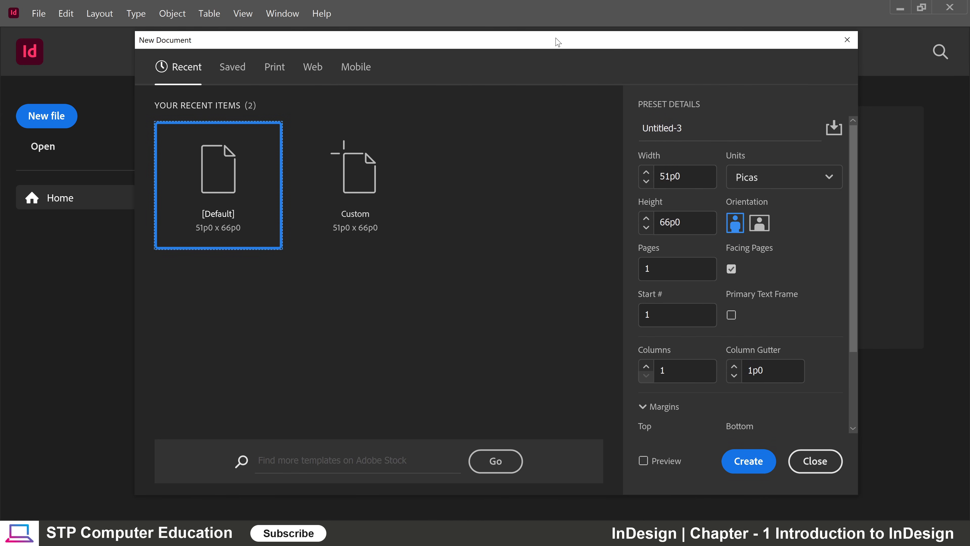
{"action": "left_click", "coordinate": [771, 180]}
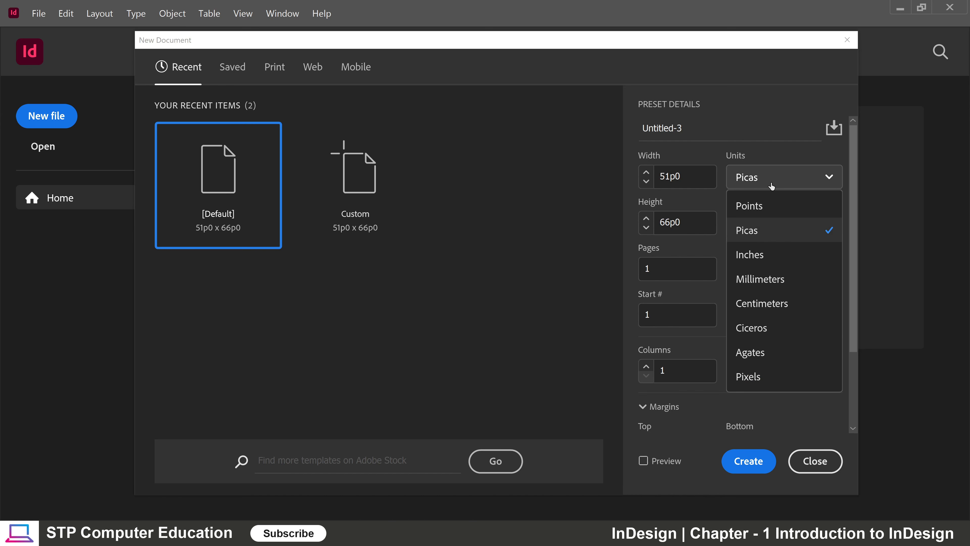
{"action": "left_click", "coordinate": [751, 260]}
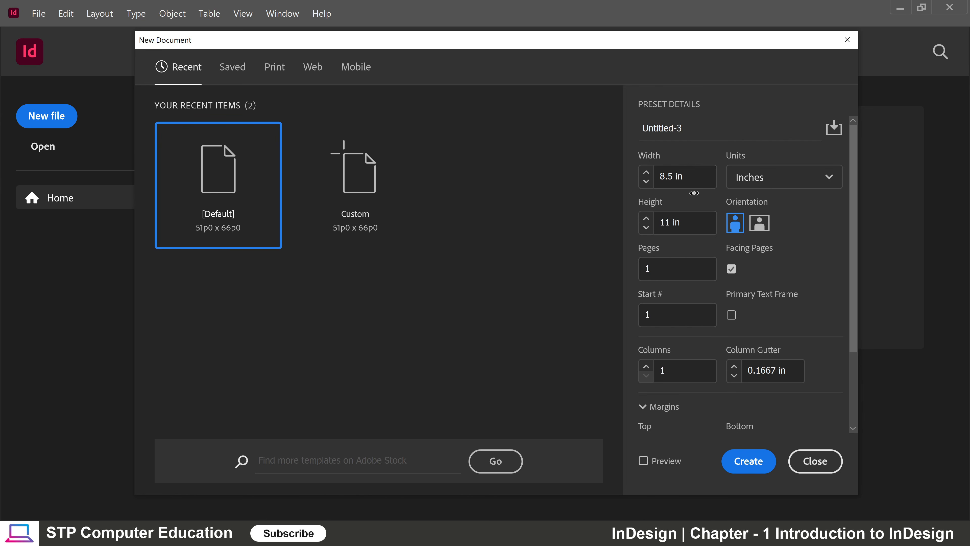
{"action": "left_click", "coordinate": [751, 179]}
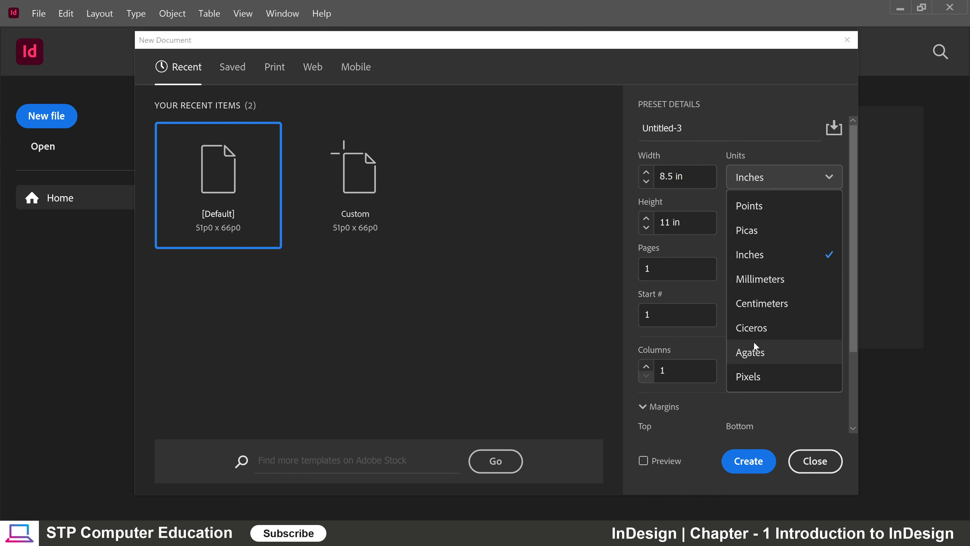
{"action": "left_click", "coordinate": [755, 231]}
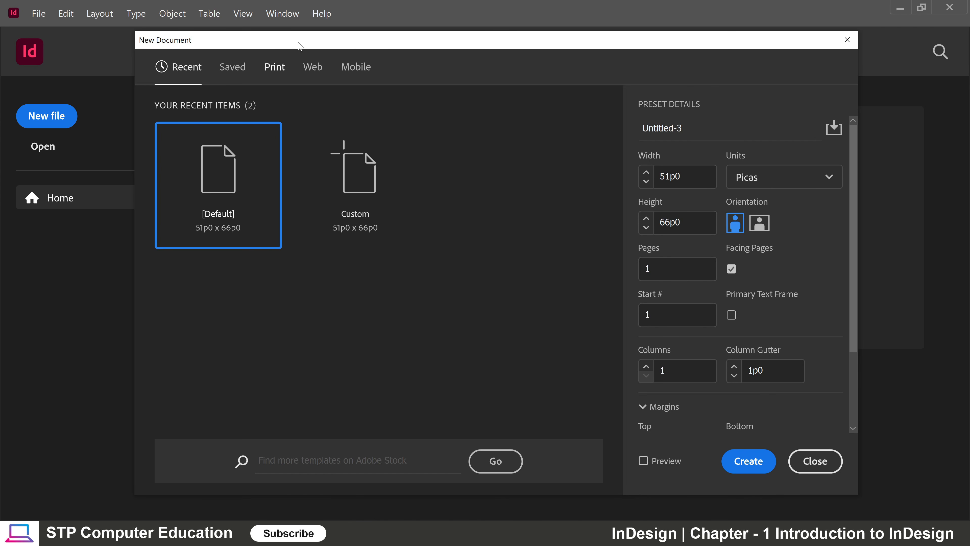
{"action": "mouse_move", "coordinate": [310, 42]}
{"action": "left_mouse_down"}
{"action": "mouse_move", "coordinate": [368, 76]}
{"action": "mouse_move", "coordinate": [313, 46]}
{"action": "left_mouse_up"}
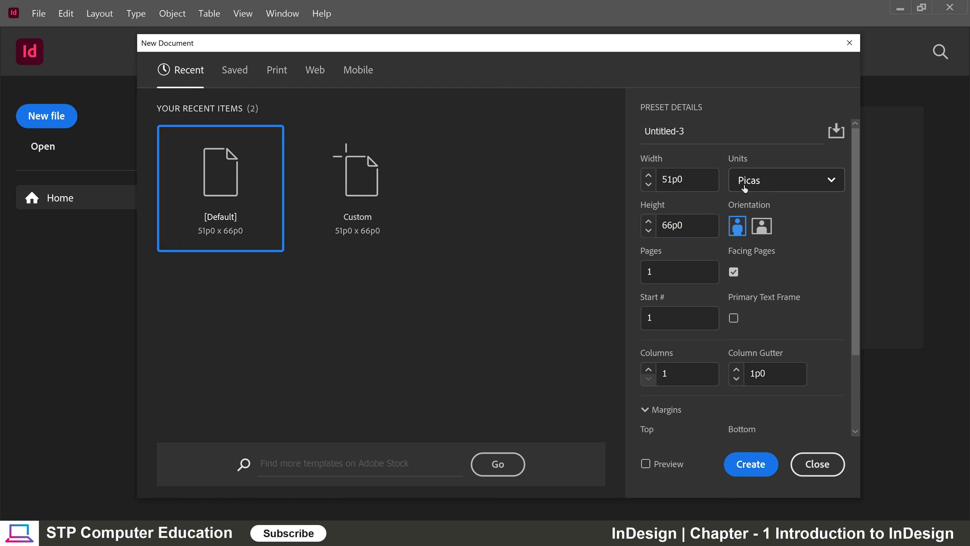
{"action": "left_click", "coordinate": [771, 186]}
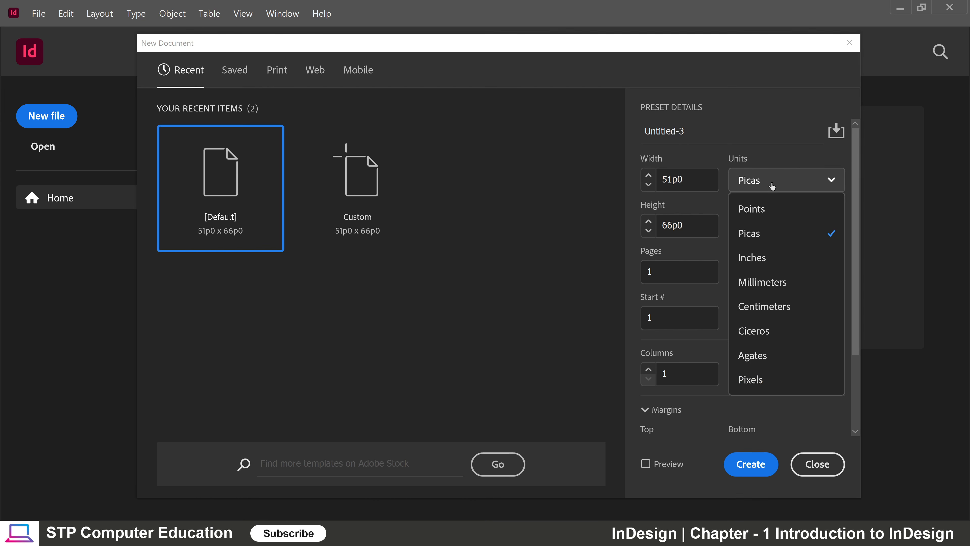
{"action": "left_click", "coordinate": [756, 256]}
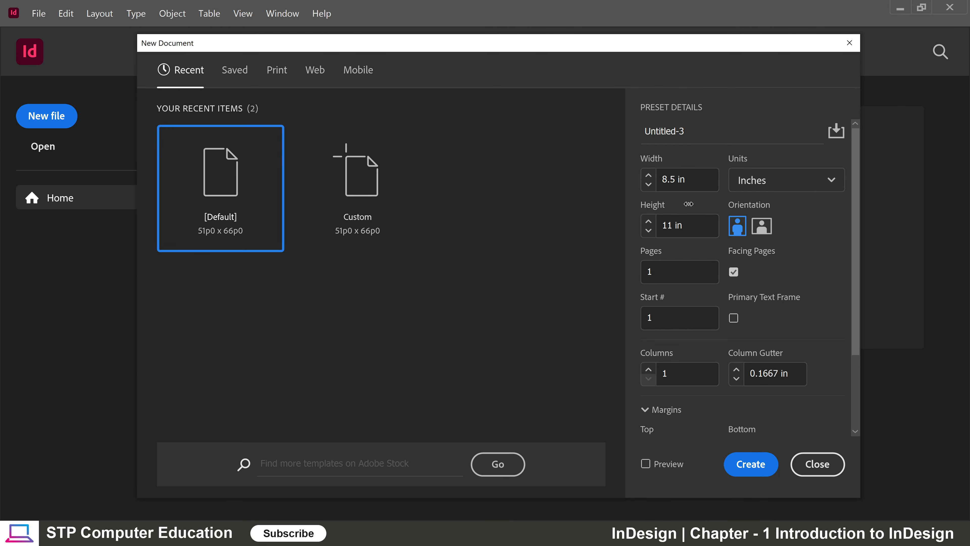
{"action": "left_click", "coordinate": [817, 465]}
Set the horizontal and vertical ruler units to Inches in the Units & Increments preferences.
{"action": "left_click", "coordinate": [66, 13]}
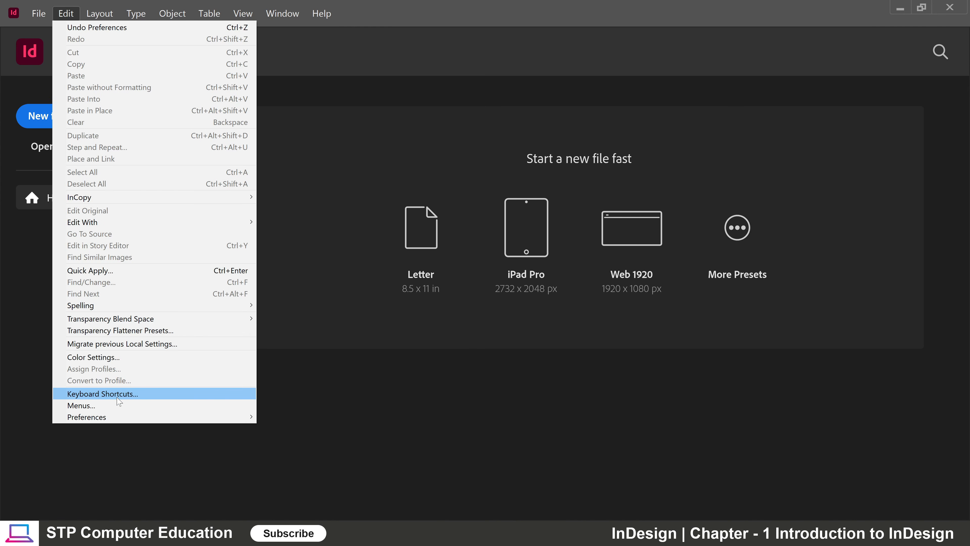
{"action": "mouse_move", "coordinate": [103, 419]}
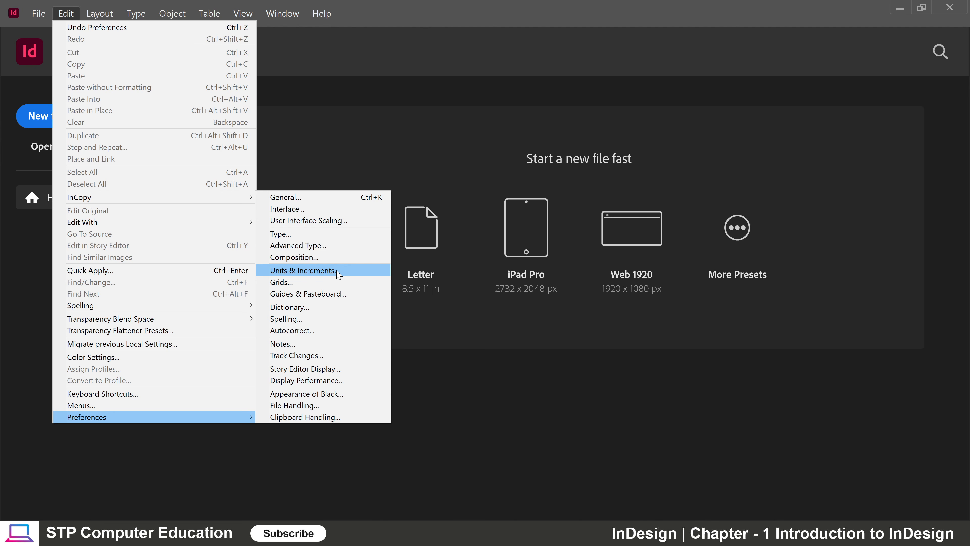
{"action": "left_click", "coordinate": [353, 274]}
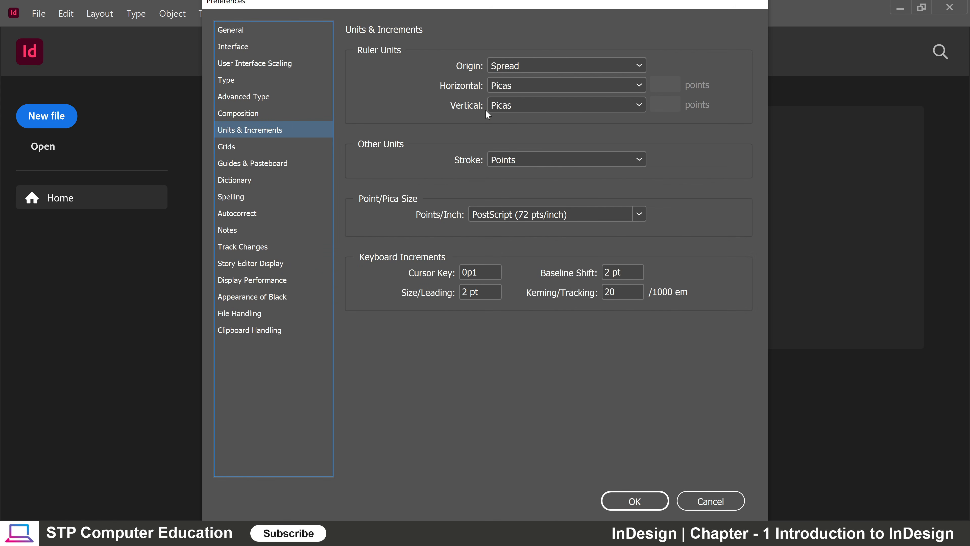
{"action": "left_click", "coordinate": [561, 89]}
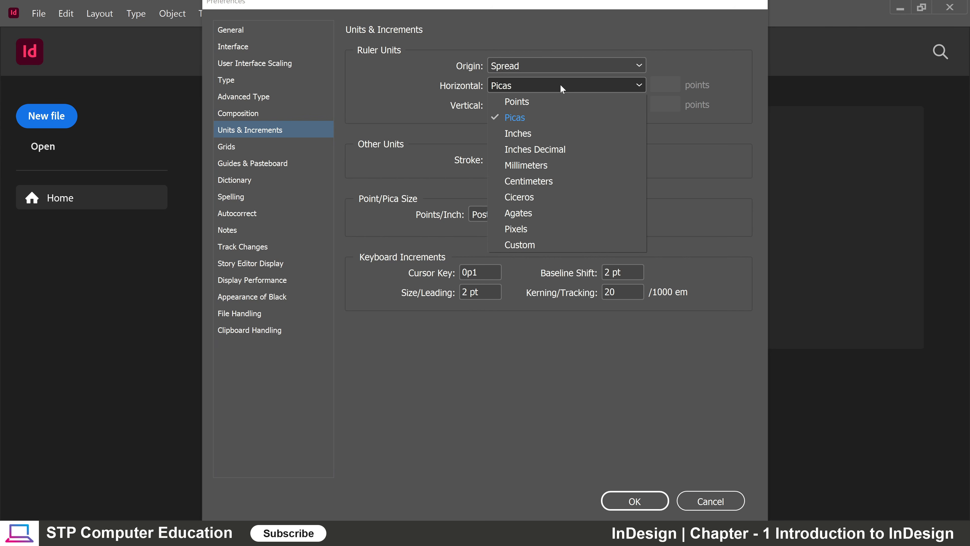
{"action": "left_click", "coordinate": [525, 134]}
{"action": "left_click", "coordinate": [523, 109]}
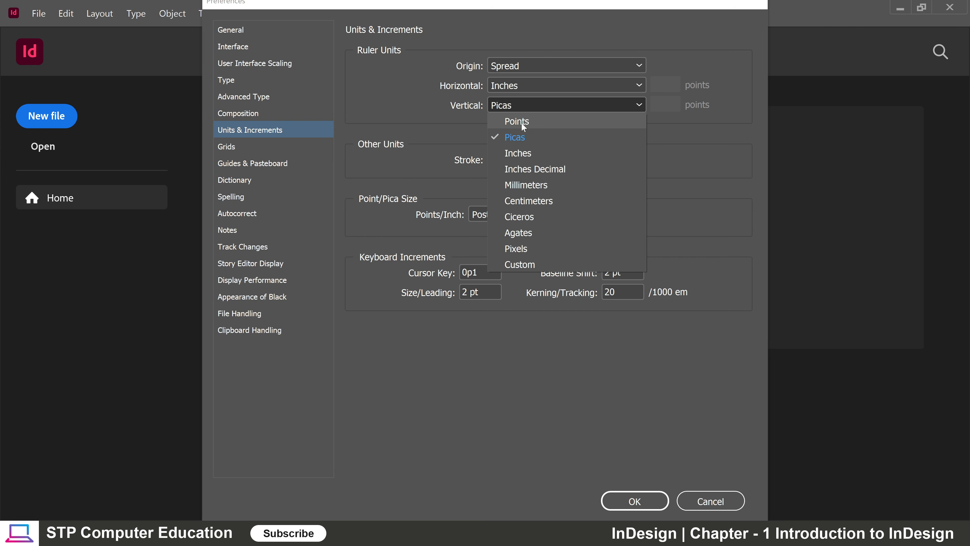
{"action": "left_click", "coordinate": [518, 153]}
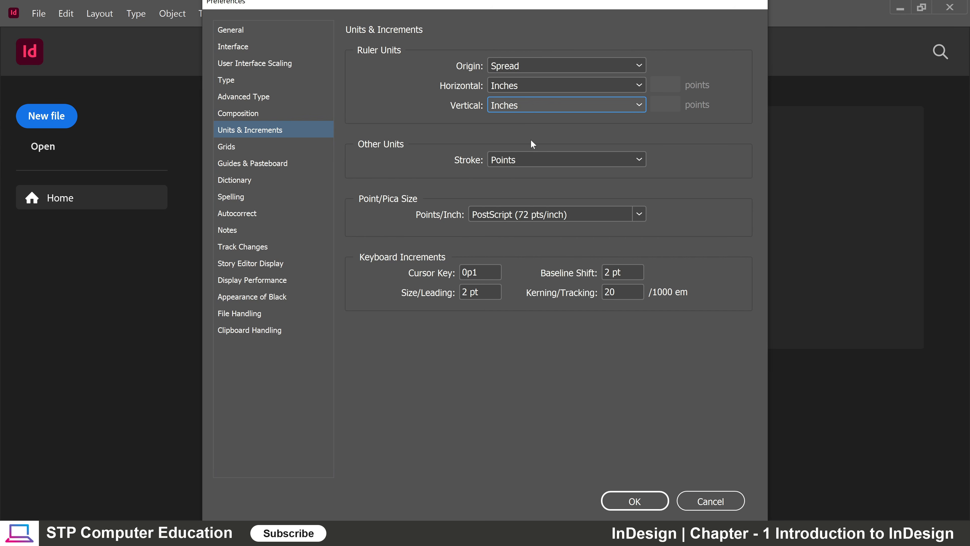
{"action": "left_click", "coordinate": [632, 500]}
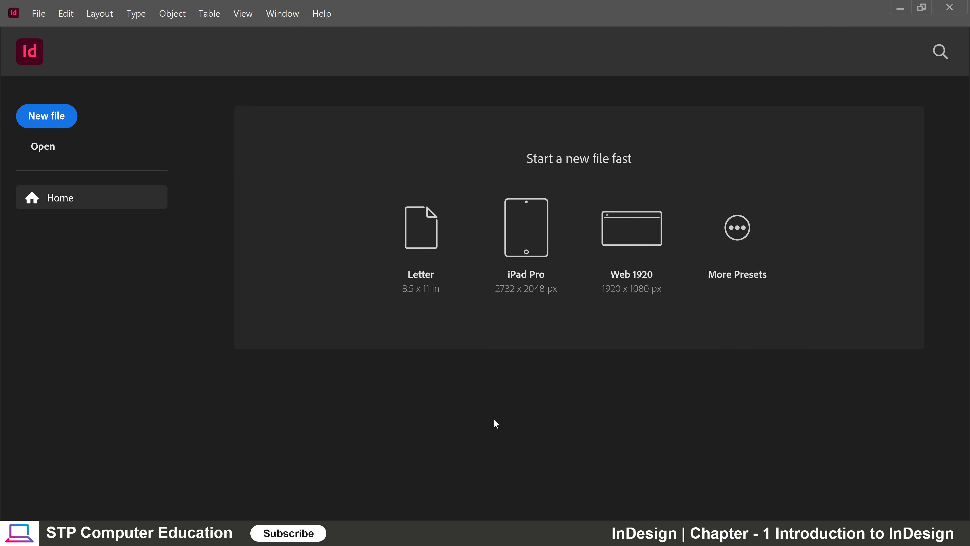
Start a new file in portrait orientation with 2 pages and facing pages turned off.
{"action": "left_click", "coordinate": [47, 121]}
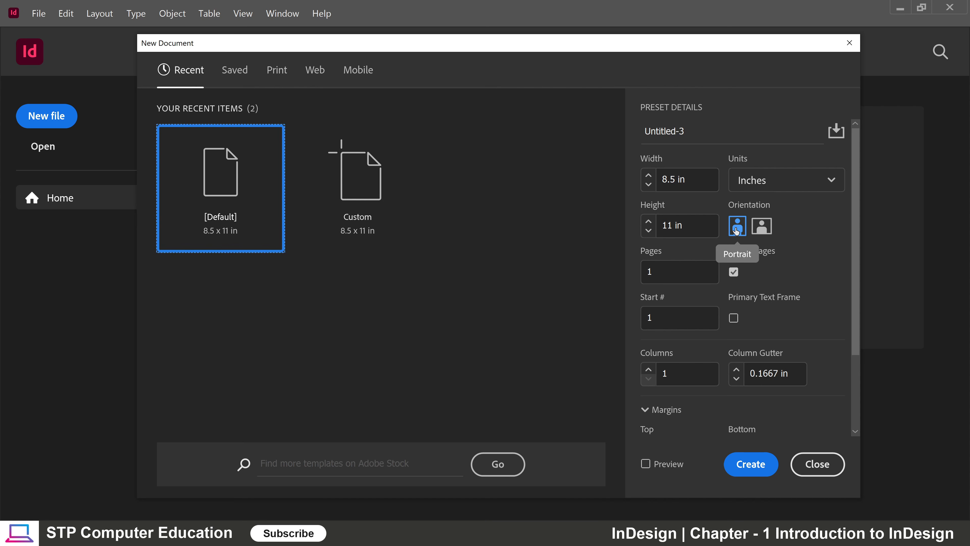
{"action": "left_click", "coordinate": [762, 226]}
{"action": "left_click", "coordinate": [737, 228]}
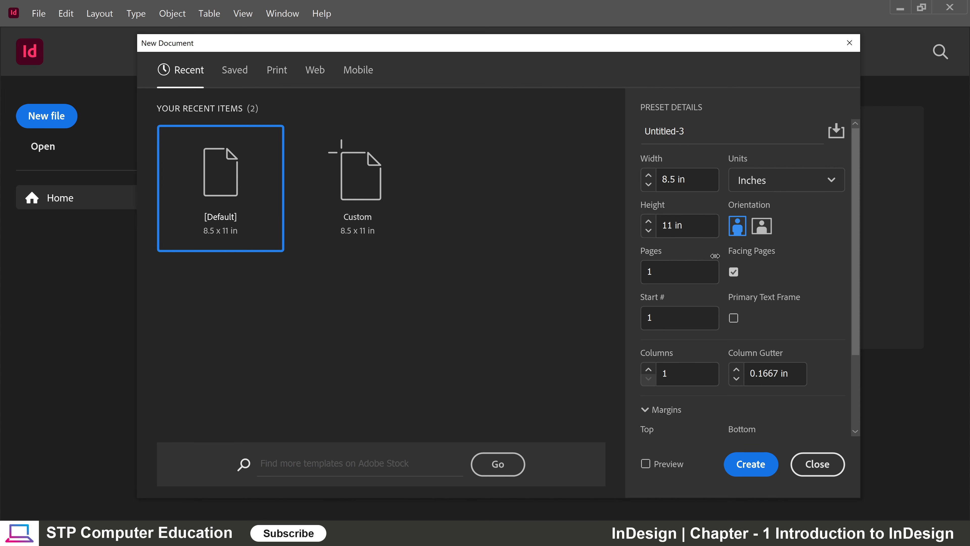
{"action": "left_click", "coordinate": [658, 272]}
{"action": "type", "text": "5"}
{"action": "key", "text": "BackSpace"}
{"action": "left_click", "coordinate": [734, 272]}
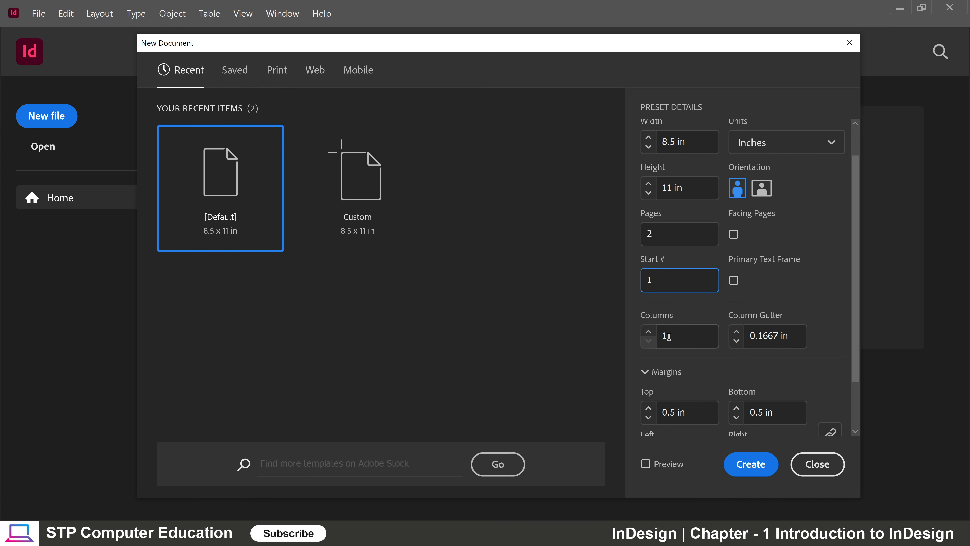
Try 2 columns for the new document and restore a single column.
{"action": "scroll", "coordinate": [678, 339], "scroll_direction": "down", "scroll_amount": 2}
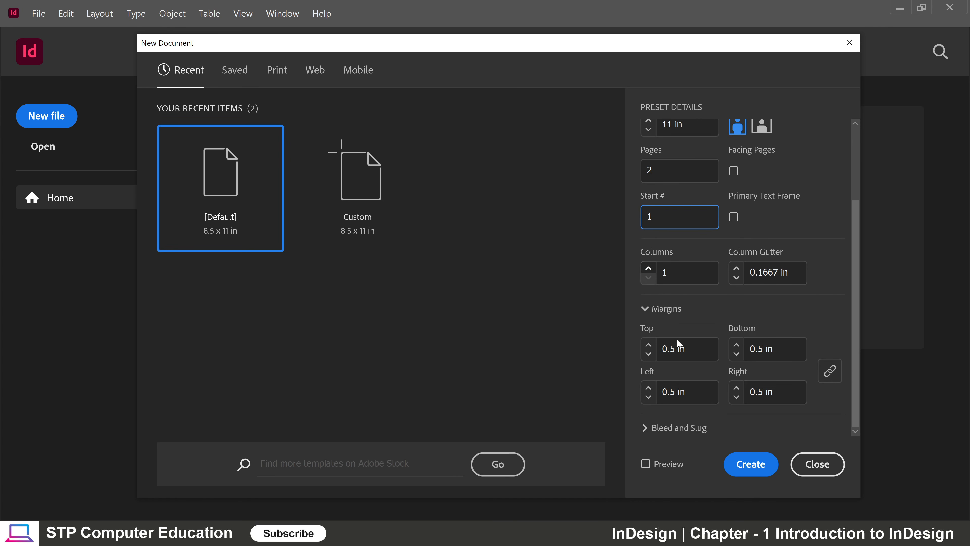
{"action": "left_click", "coordinate": [649, 268]}
{"action": "left_click", "coordinate": [649, 268]}
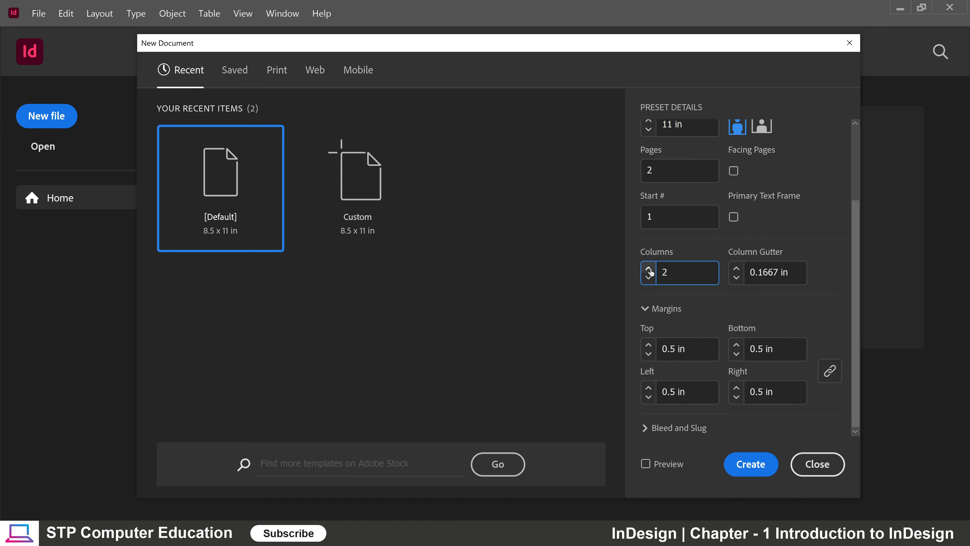
{"action": "left_click", "coordinate": [649, 278]}
Set all four linked margins of the new document to 1 in.
{"action": "double_click", "coordinate": [675, 350]}
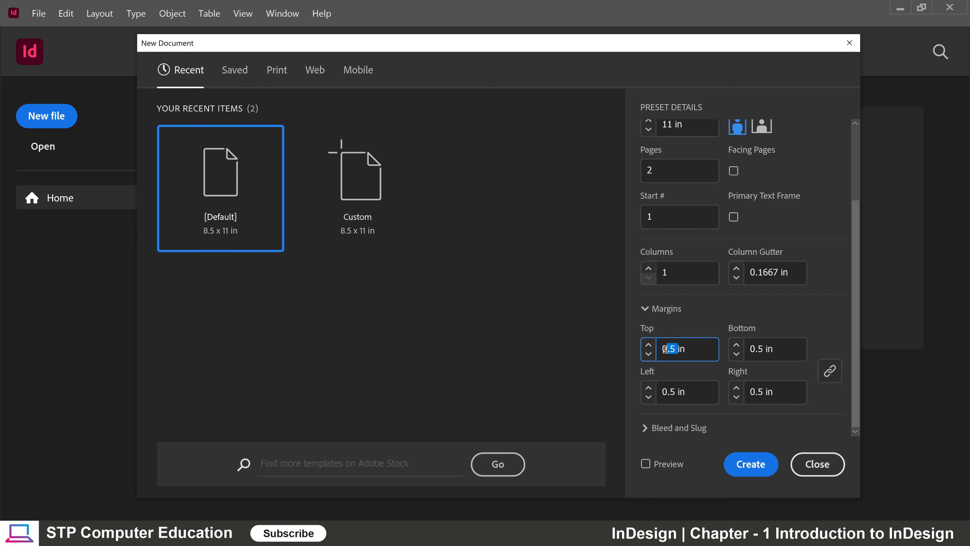
{"action": "type", "text": "1"}
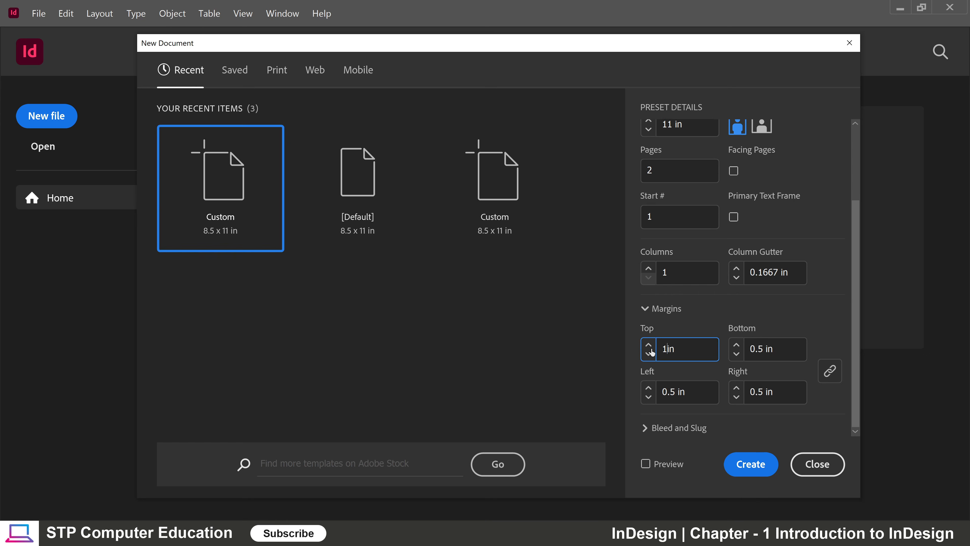
{"action": "left_click", "coordinate": [701, 327]}
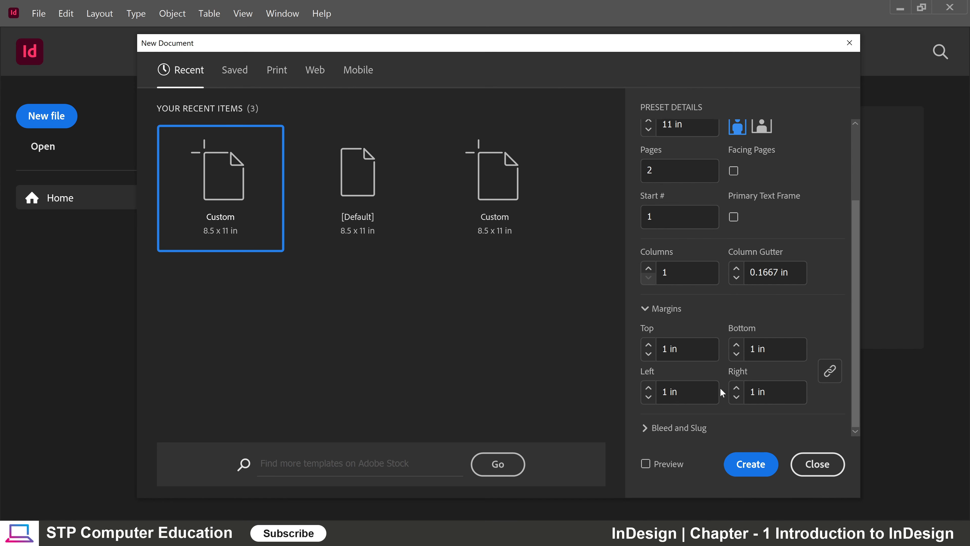
Unlink the margins and try a top margin of 0.5 in on its own, returning it to 1 in.
{"action": "left_click", "coordinate": [829, 376]}
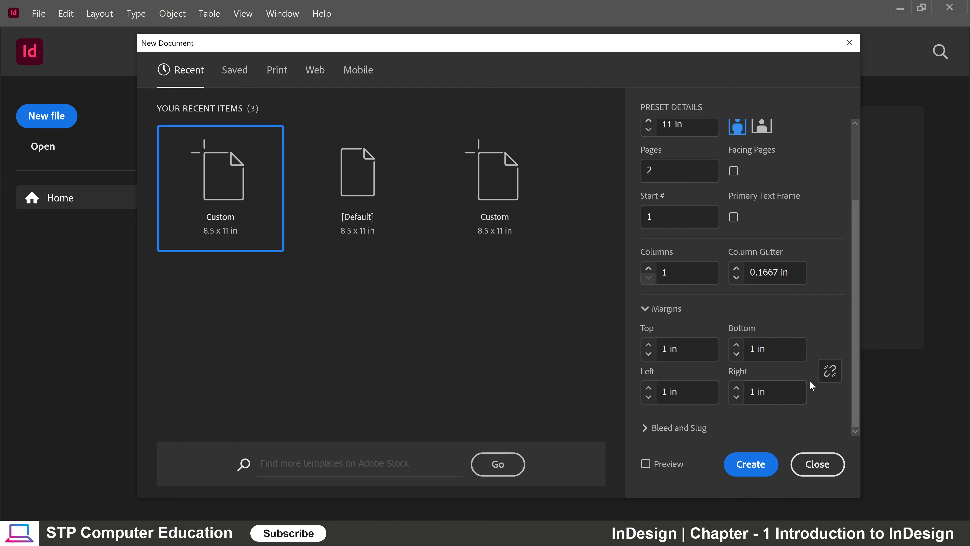
{"action": "double_click", "coordinate": [667, 347]}
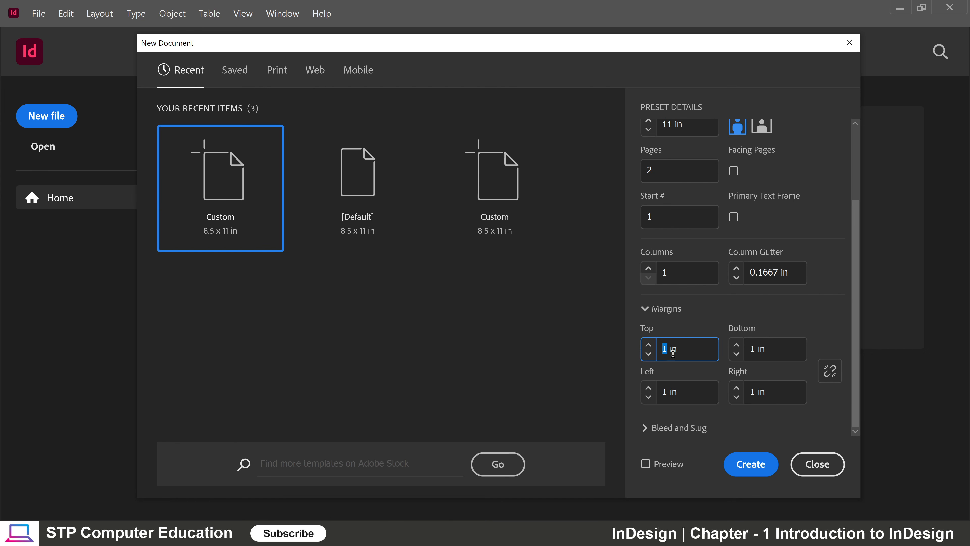
{"action": "type", "text": "0.5"}
{"action": "double_click", "coordinate": [675, 348]}
{"action": "type", "text": "1"}
Link the margins again and set all four of them to 0.5 in.
{"action": "left_click", "coordinate": [830, 373]}
{"action": "left_click", "coordinate": [655, 353]}
{"action": "key", "text": "BackSpace"}
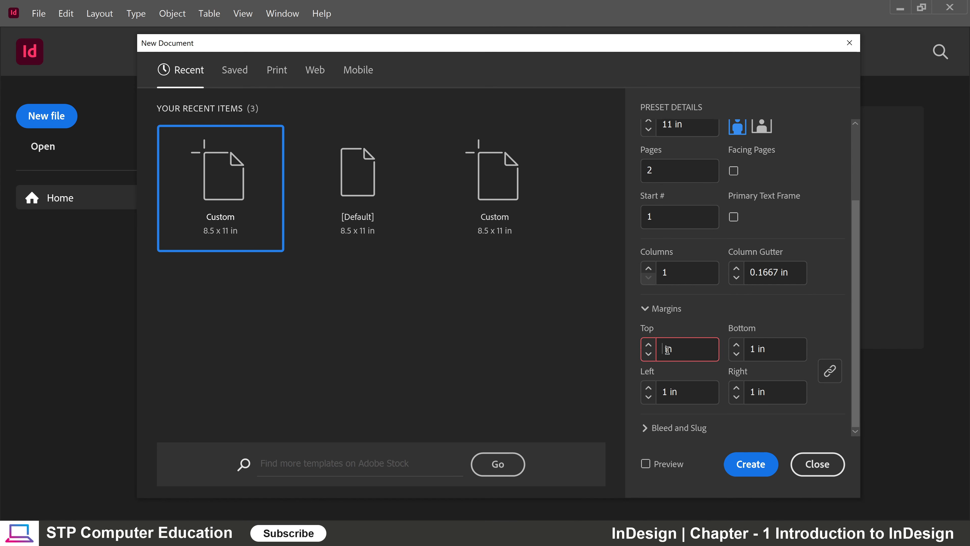
{"action": "type", "text": "0.5"}
{"action": "left_click", "coordinate": [703, 321]}
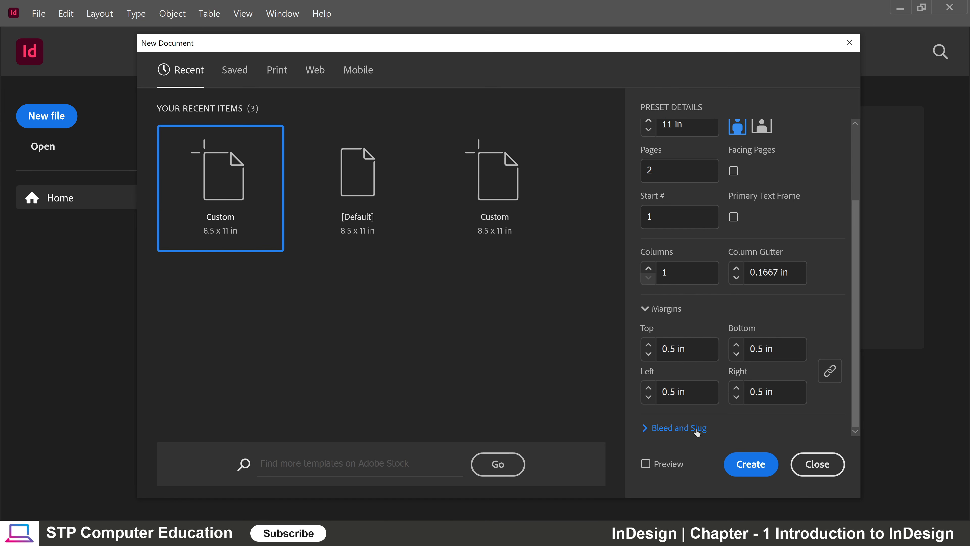
Expand the bleed and slug settings and set the linked bleed to 0.125 in on all four sides.
{"action": "left_click", "coordinate": [646, 429]}
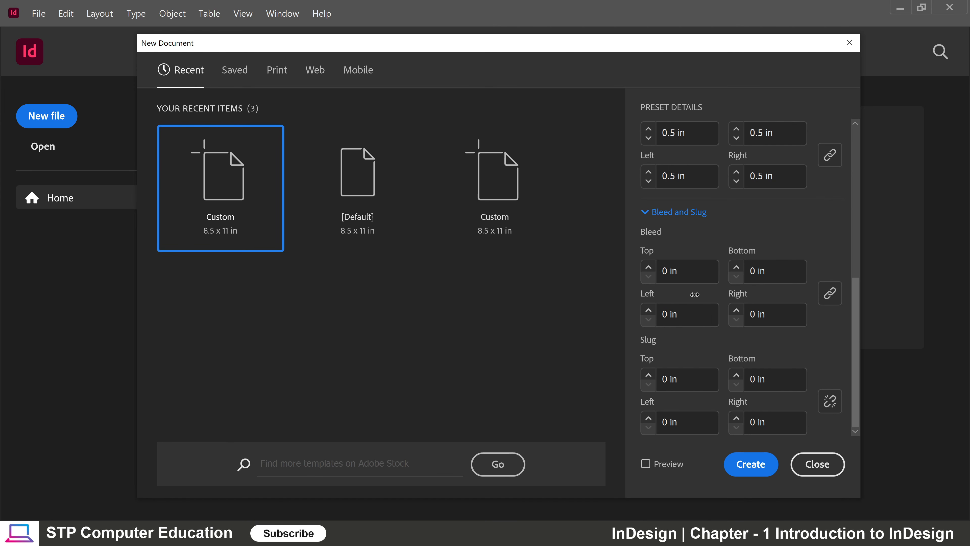
{"action": "double_click", "coordinate": [668, 271]}
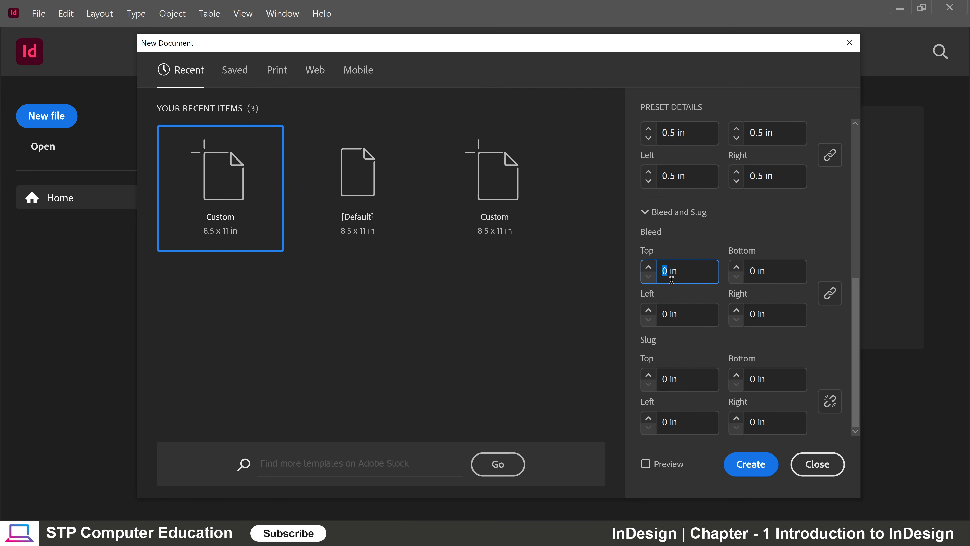
{"action": "type", "text": "0.125"}
{"action": "left_click", "coordinate": [709, 247]}
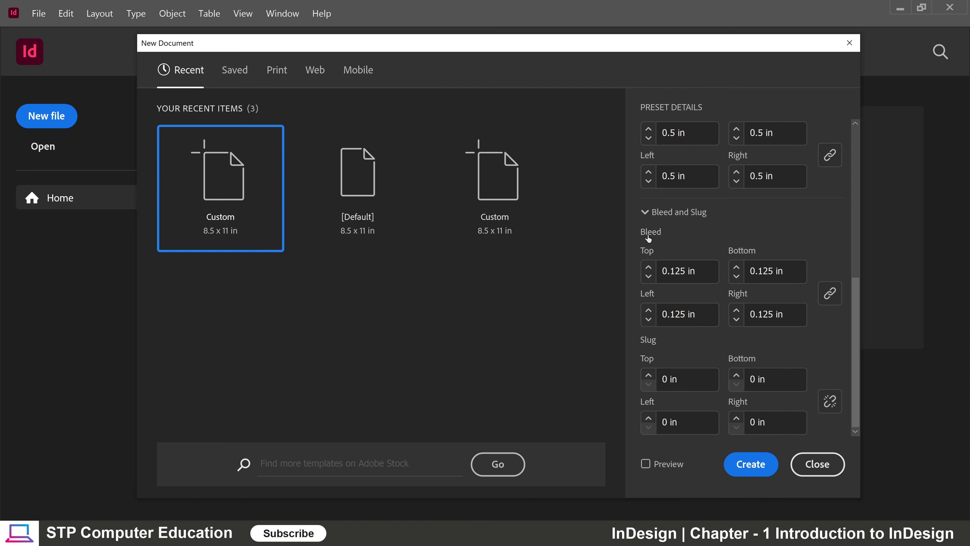
Review the page, margin and bleed settings of the new document and create it.
{"action": "scroll", "coordinate": [684, 283], "scroll_direction": "up", "scroll_amount": 5}
{"action": "scroll", "coordinate": [657, 295], "scroll_direction": "up", "scroll_amount": 3}
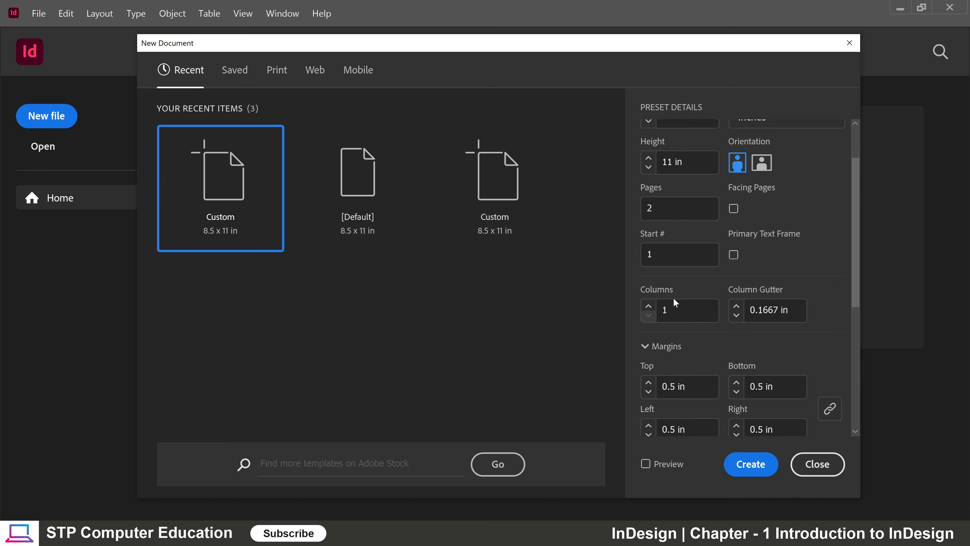
{"action": "scroll", "coordinate": [693, 408], "scroll_direction": "down", "scroll_amount": 6}
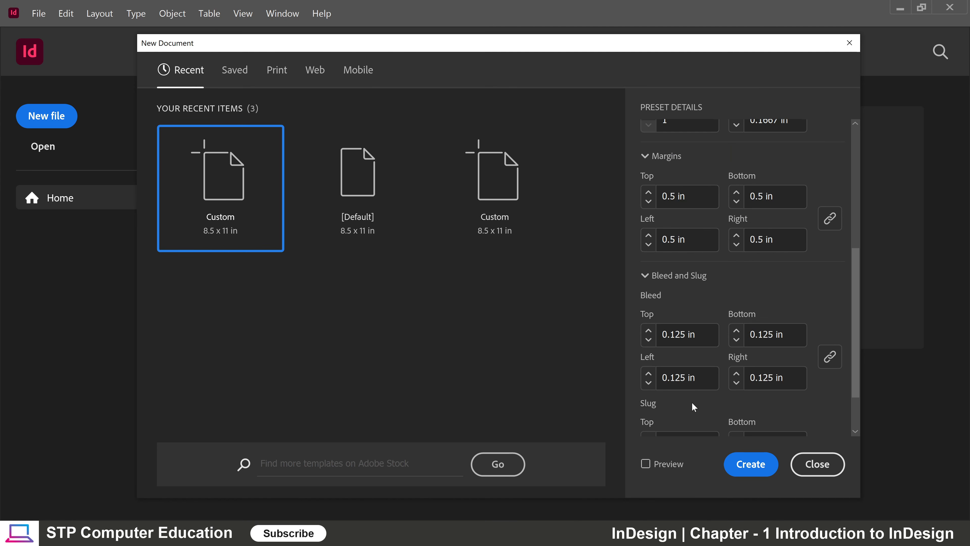
{"action": "scroll", "coordinate": [694, 405], "scroll_direction": "up", "scroll_amount": 6}
{"action": "left_click", "coordinate": [751, 464]}
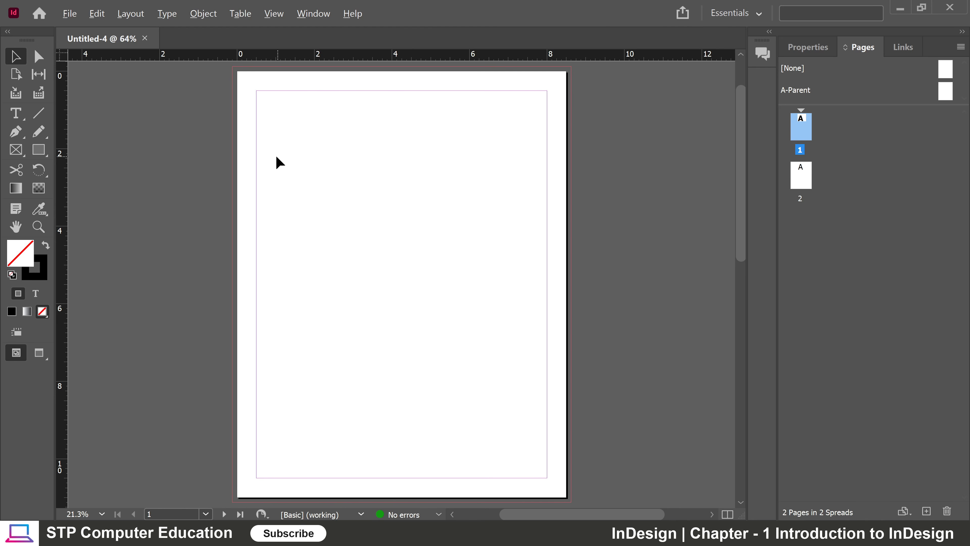
Draw a rectangle about 2.575 in wide and 2.635 in high from the upper-left bleed corner of page 1.
{"action": "key", "text": "alt"}
{"action": "scroll", "coordinate": [267, 132], "scroll_direction": "up", "scroll_amount": 5}
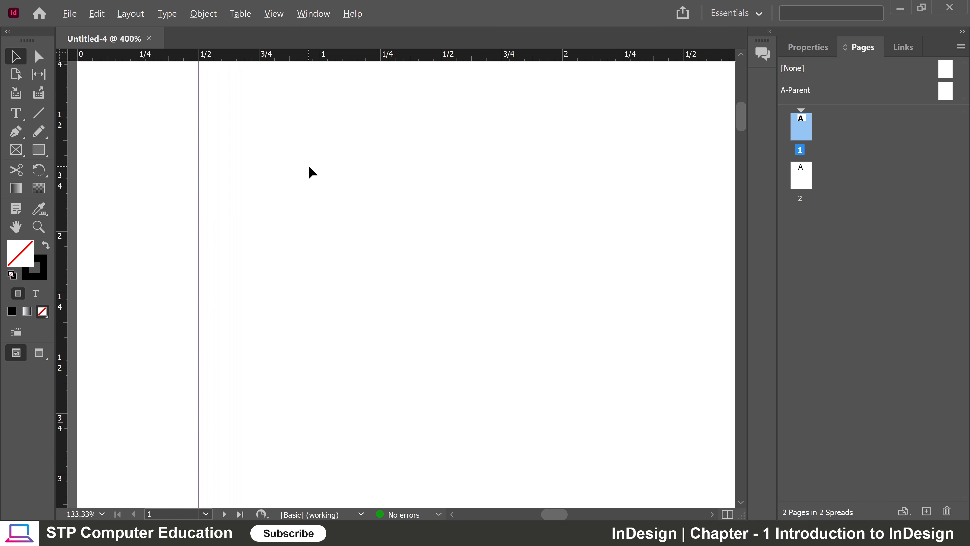
{"action": "scroll", "coordinate": [304, 165], "scroll_direction": "down", "scroll_amount": 4}
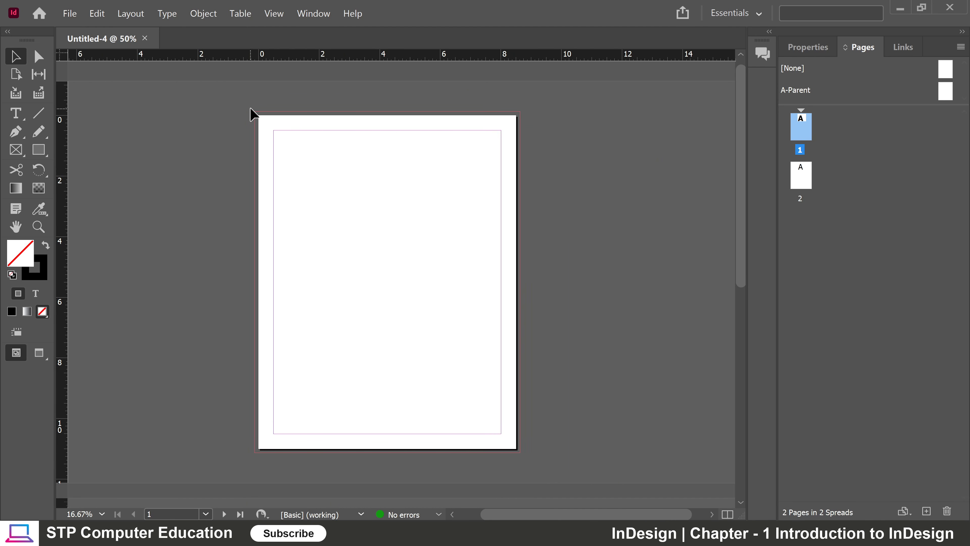
{"action": "scroll", "coordinate": [250, 108], "scroll_direction": "up", "scroll_amount": 4}
{"action": "scroll", "coordinate": [280, 130], "scroll_direction": "up", "scroll_amount": 1}
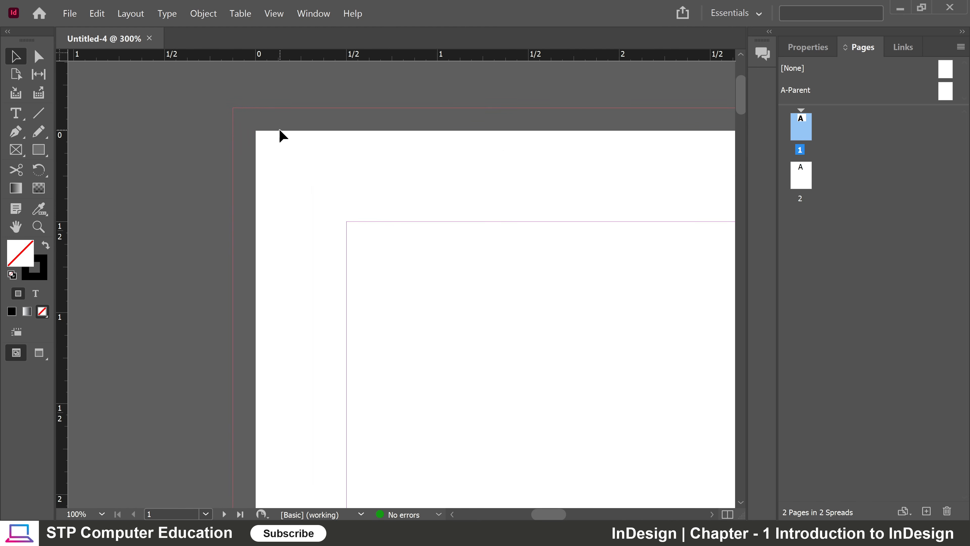
{"action": "scroll", "coordinate": [280, 130], "scroll_direction": "down", "scroll_amount": 2}
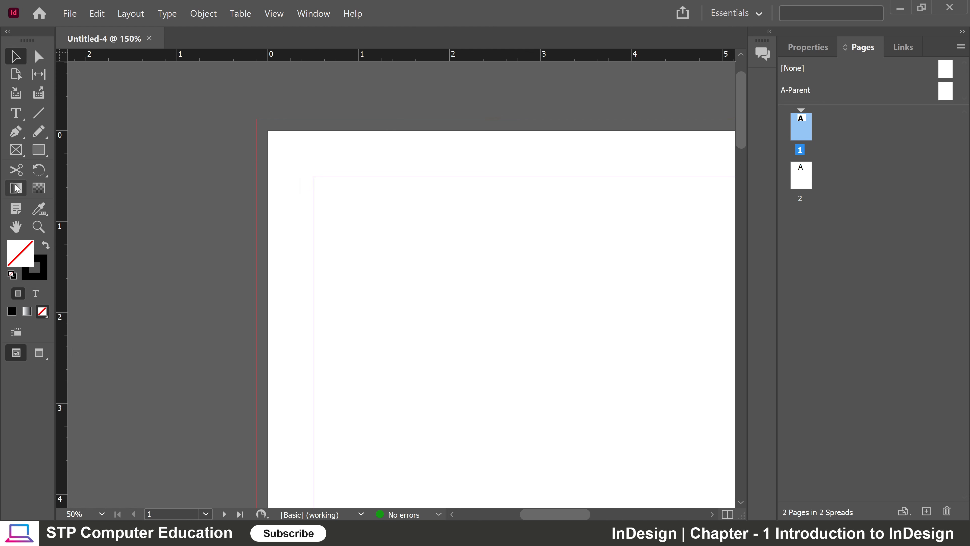
{"action": "left_click", "coordinate": [39, 153]}
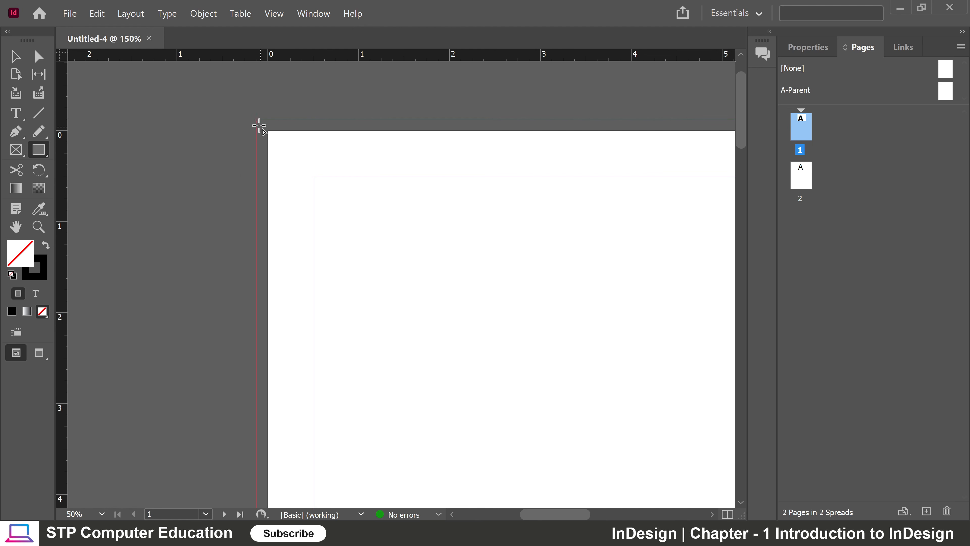
{"action": "left_click_drag", "start_coordinate": [256, 119], "coordinate": [491, 358]}
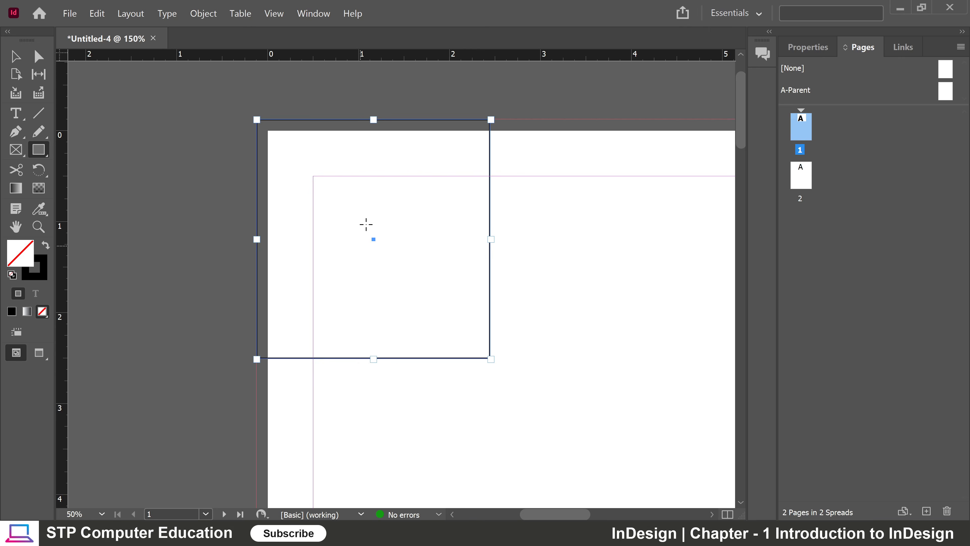
Fill the rectangle with green, C=98 M=0 Y=100 K=25, after trying a yellow fill.
{"action": "left_click", "coordinate": [804, 53]}
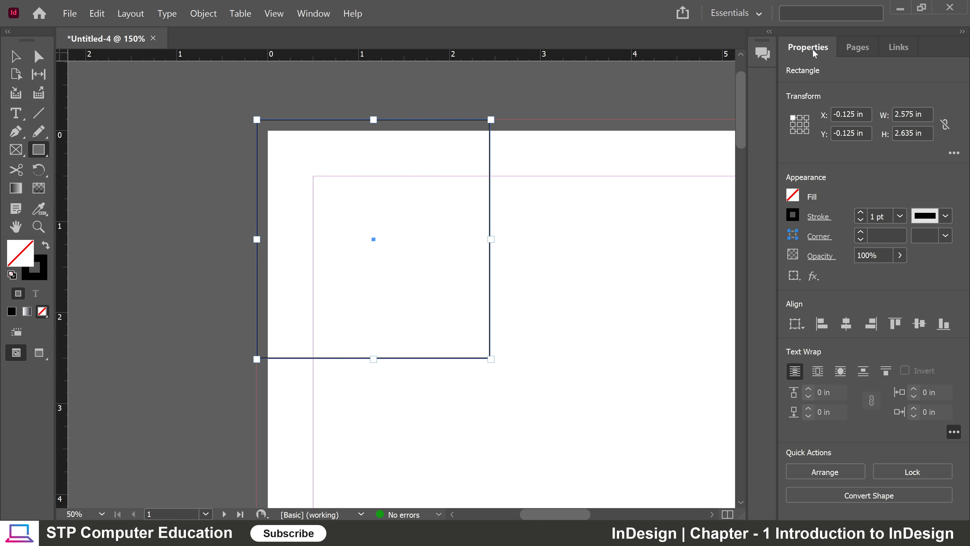
{"action": "left_click", "coordinate": [793, 196]}
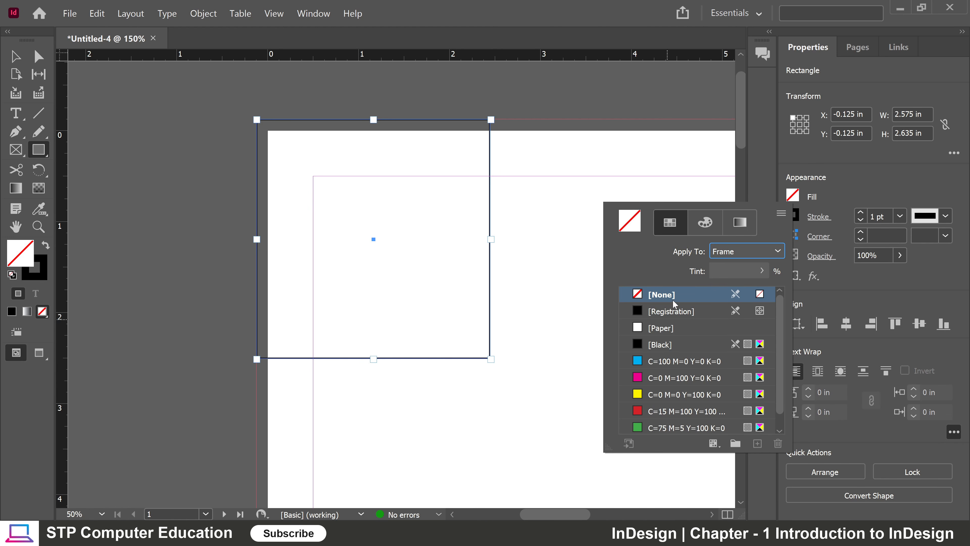
{"action": "left_click", "coordinate": [706, 222]}
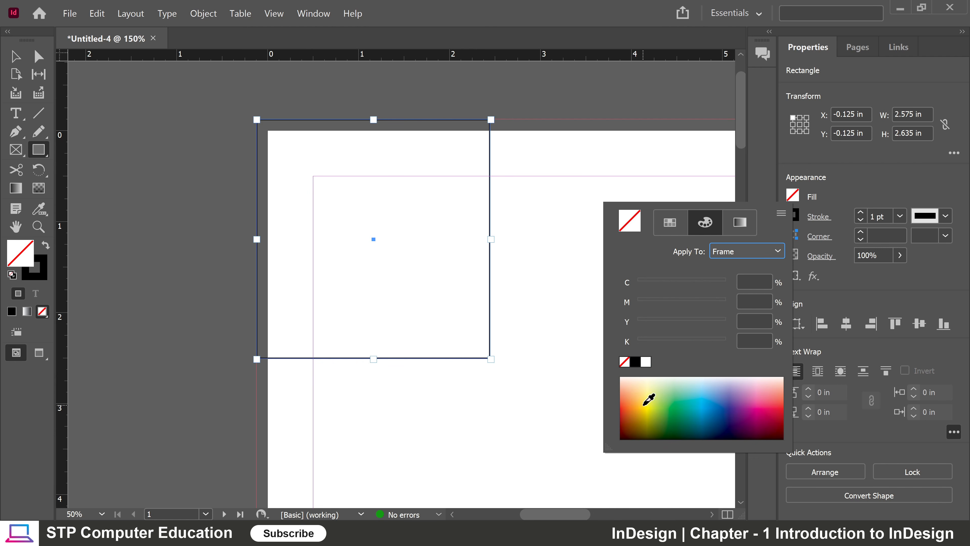
{"action": "mouse_move", "coordinate": [645, 397]}
{"action": "left_mouse_down"}
{"action": "mouse_move", "coordinate": [729, 387]}
{"action": "mouse_move", "coordinate": [656, 396]}
{"action": "left_mouse_up"}
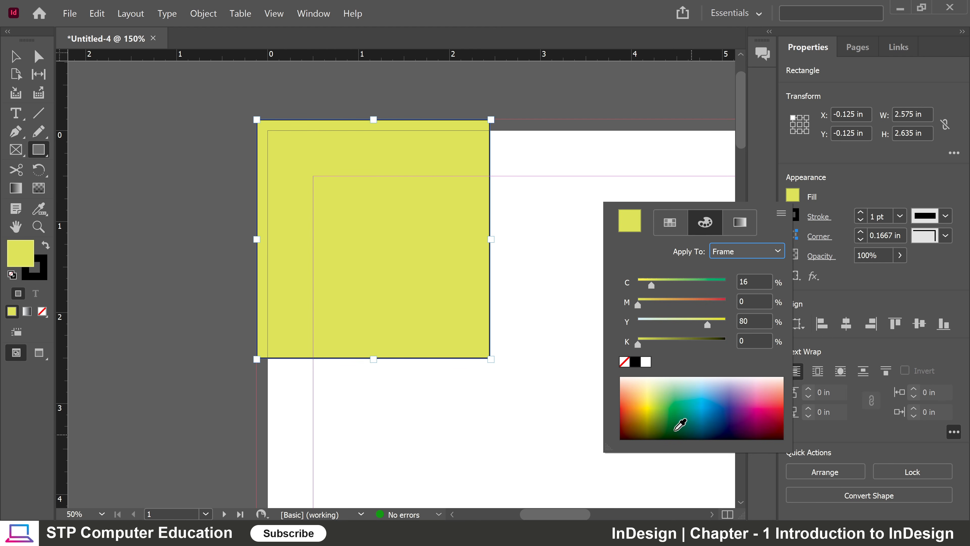
{"action": "left_click_drag", "start_coordinate": [680, 427], "coordinate": [679, 407]}
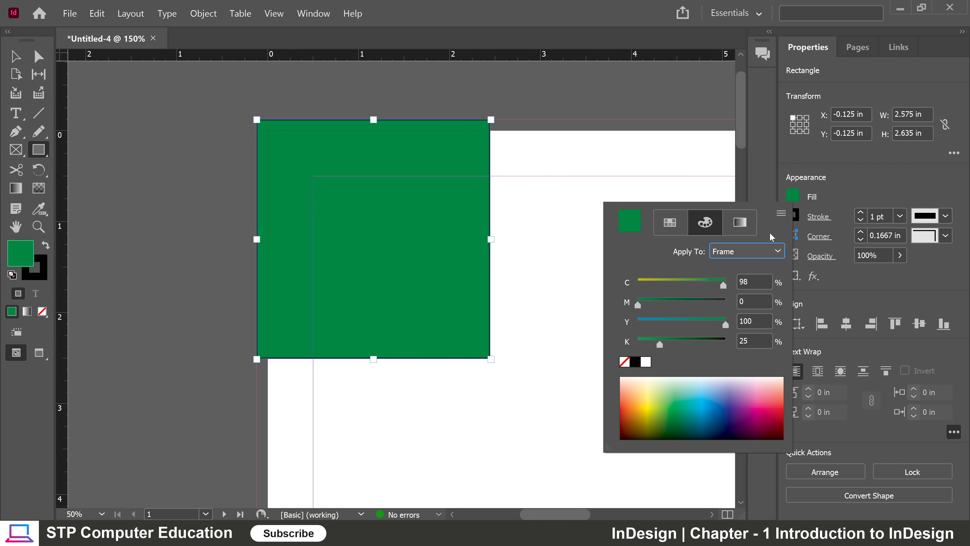
{"action": "left_click", "coordinate": [795, 196]}
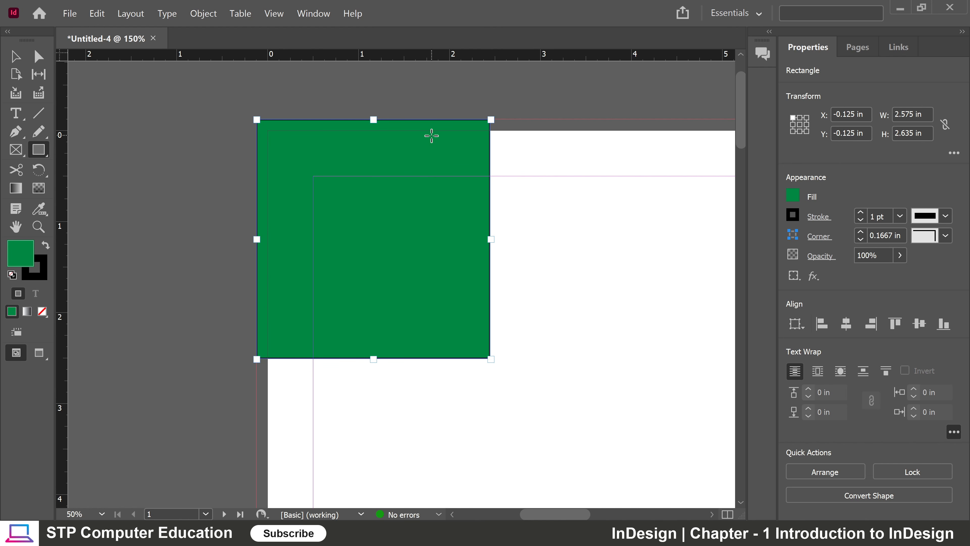
Preview the page trimmed to its edges without guides and return to the normal view.
{"action": "key", "text": "w"}
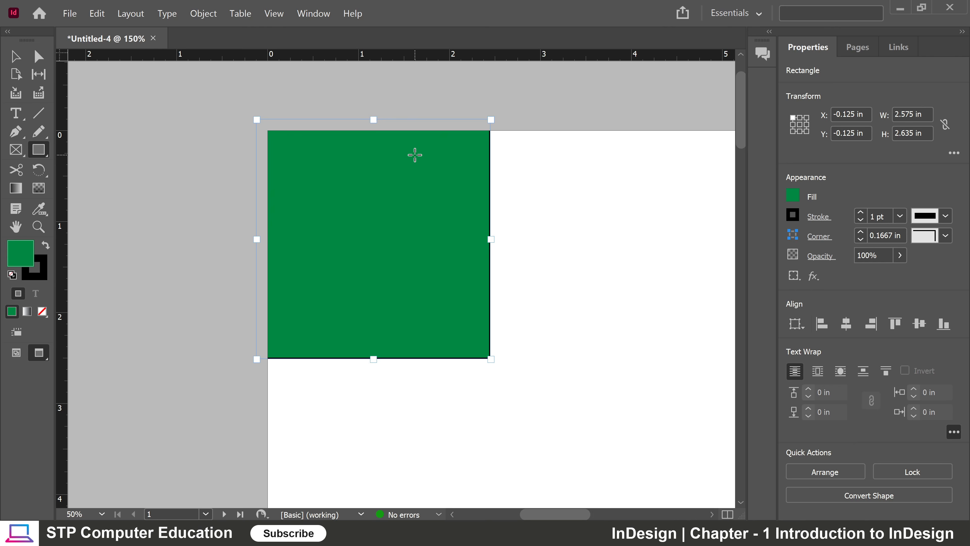
{"action": "key", "text": "w"}
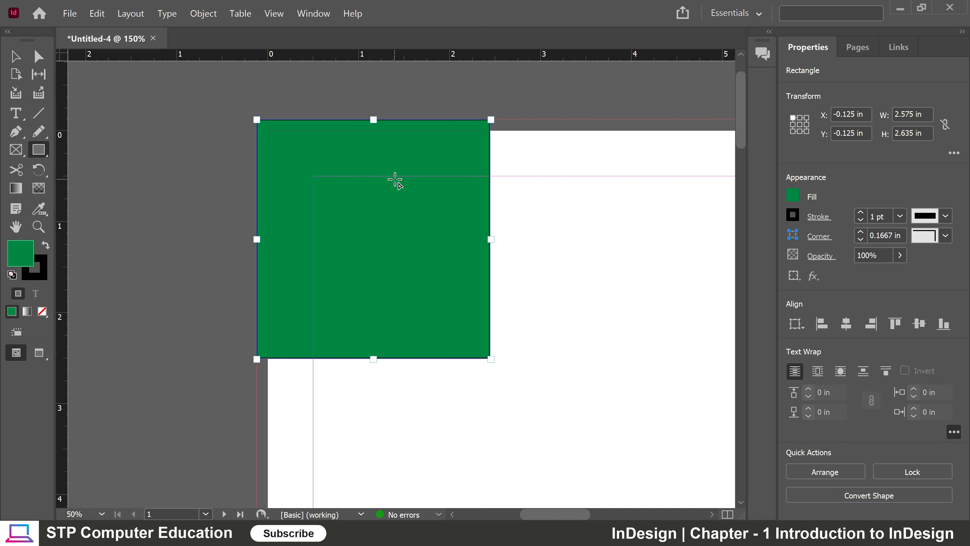
{"action": "key", "text": "w"}
Move the green rectangle inside the page margins, to about X 1.19 in and Y 0.79 in.
{"action": "left_click", "coordinate": [38, 58]}
{"action": "left_click", "coordinate": [8, 58]}
{"action": "left_click", "coordinate": [16, 58]}
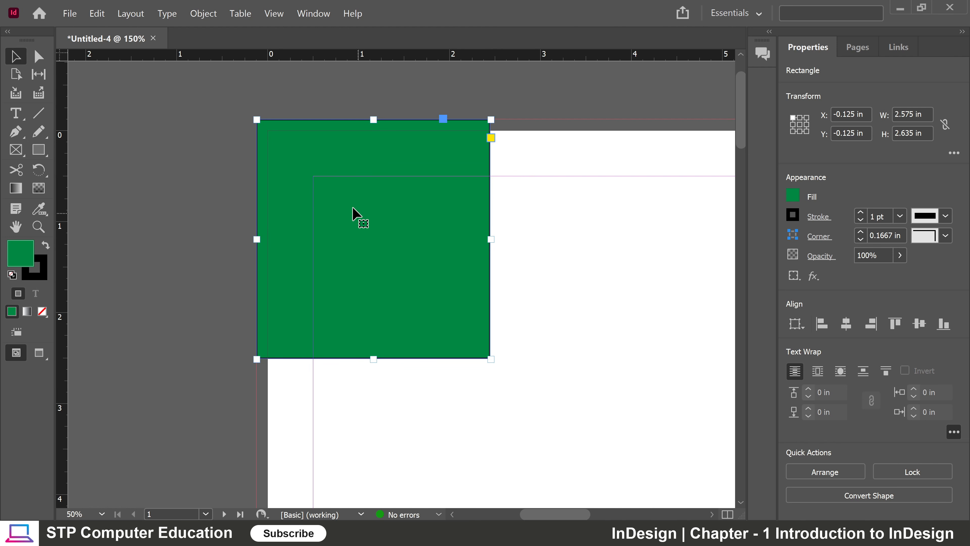
{"action": "left_click_drag", "start_coordinate": [353, 223], "coordinate": [498, 290]}
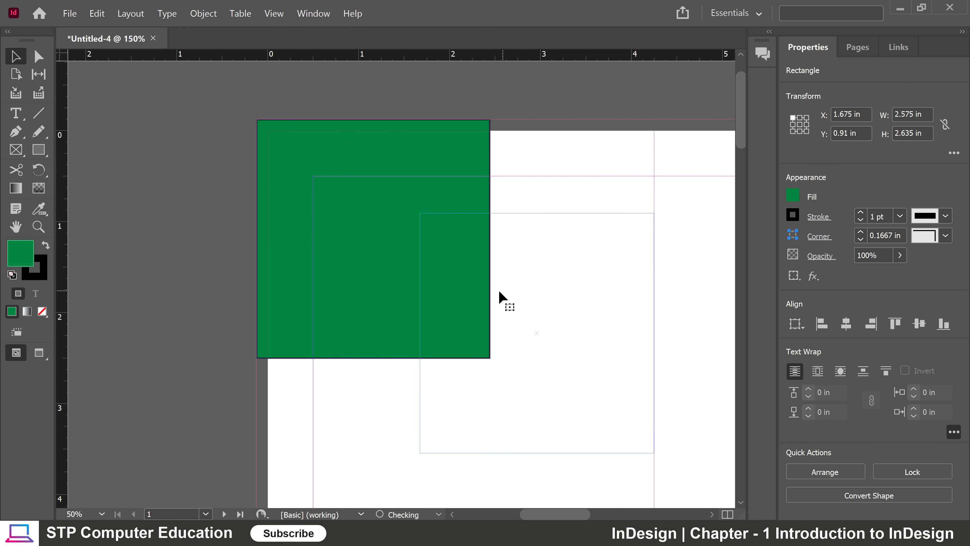
{"action": "left_click_drag", "start_coordinate": [554, 306], "coordinate": [510, 283]}
Examine the layout of both pages with their margin and bleed guides at different magnifications.
{"action": "scroll", "coordinate": [447, 250], "scroll_direction": "down", "scroll_amount": 2}
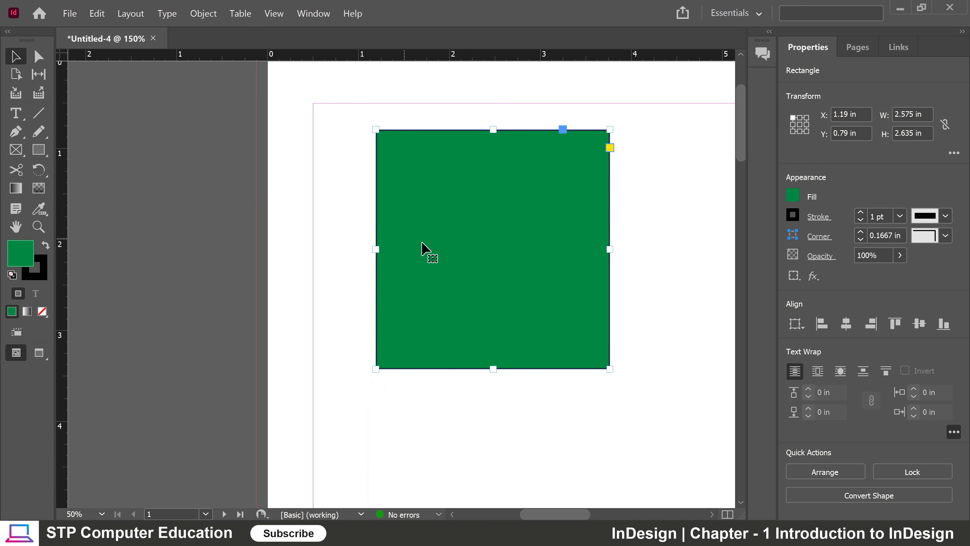
{"action": "scroll", "coordinate": [422, 244], "scroll_direction": "up", "scroll_amount": 3}
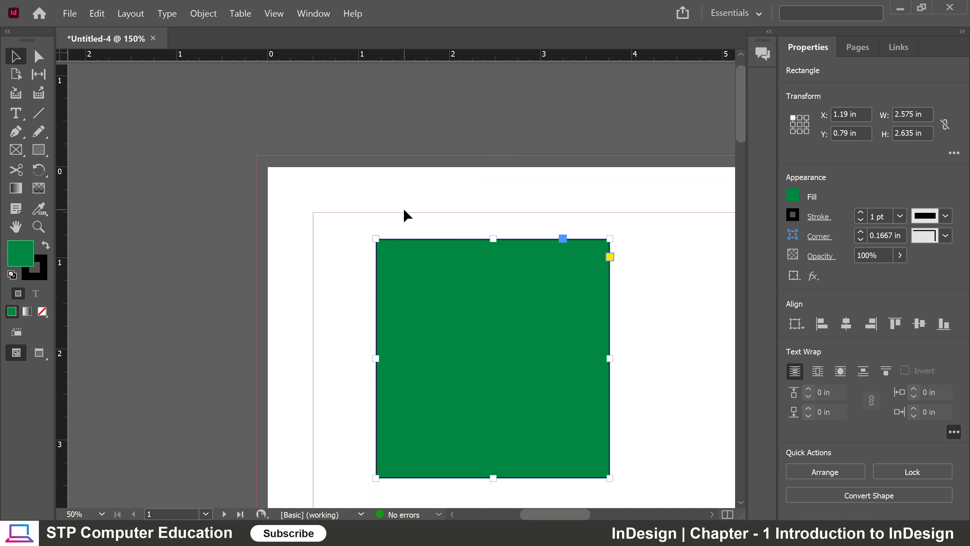
{"action": "scroll", "coordinate": [385, 228], "scroll_direction": "up", "scroll_amount": 3}
{"action": "scroll", "coordinate": [374, 216], "scroll_direction": "down", "scroll_amount": 5}
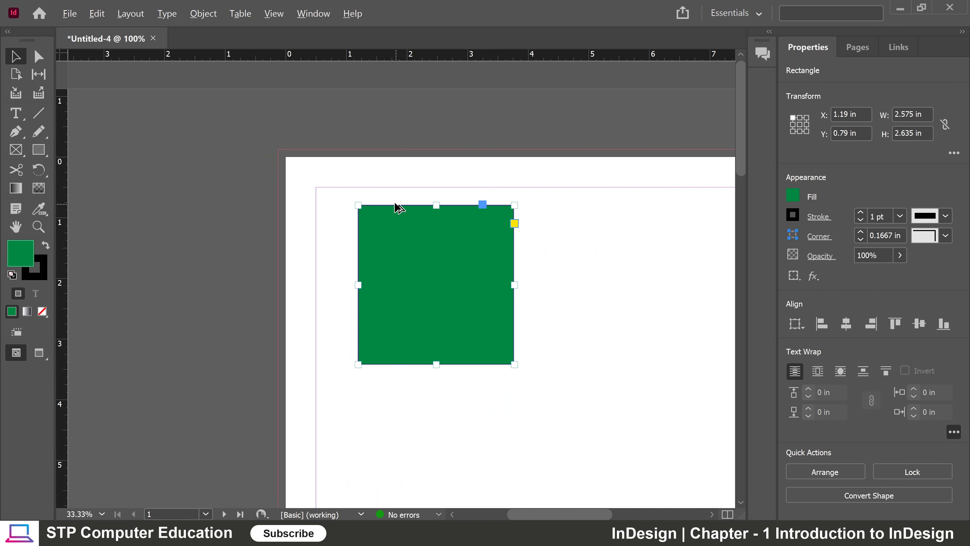
{"action": "scroll", "coordinate": [403, 205], "scroll_direction": "down", "scroll_amount": 3}
{"action": "scroll", "coordinate": [412, 199], "scroll_direction": "up", "scroll_amount": 3}
{"action": "scroll", "coordinate": [439, 236], "scroll_direction": "up", "scroll_amount": 3}
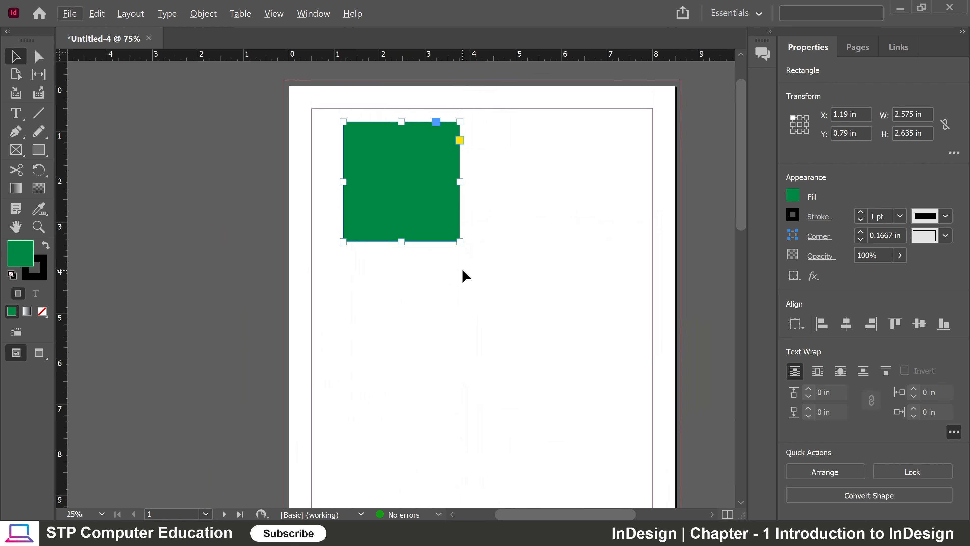
{"action": "scroll", "coordinate": [386, 249], "scroll_direction": "down", "scroll_amount": 2}
{"action": "scroll", "coordinate": [474, 152], "scroll_direction": "up", "scroll_amount": 2}
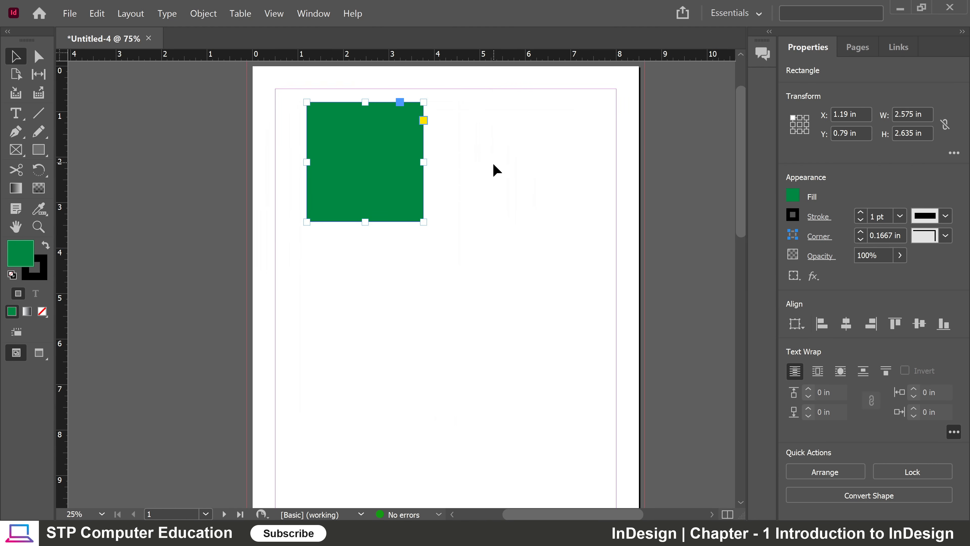
{"action": "scroll", "coordinate": [492, 172], "scroll_direction": "down", "scroll_amount": 2}
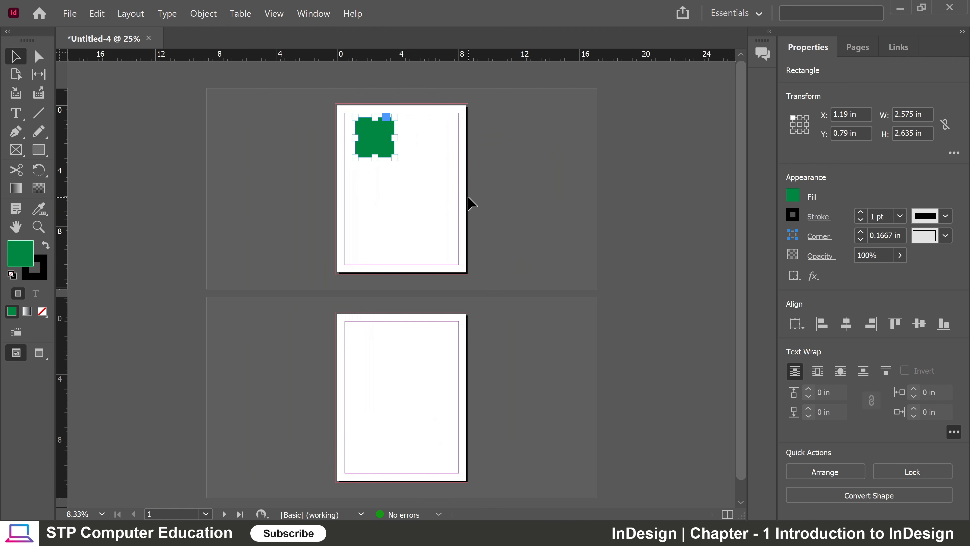
{"action": "scroll", "coordinate": [469, 198], "scroll_direction": "up", "scroll_amount": 2}
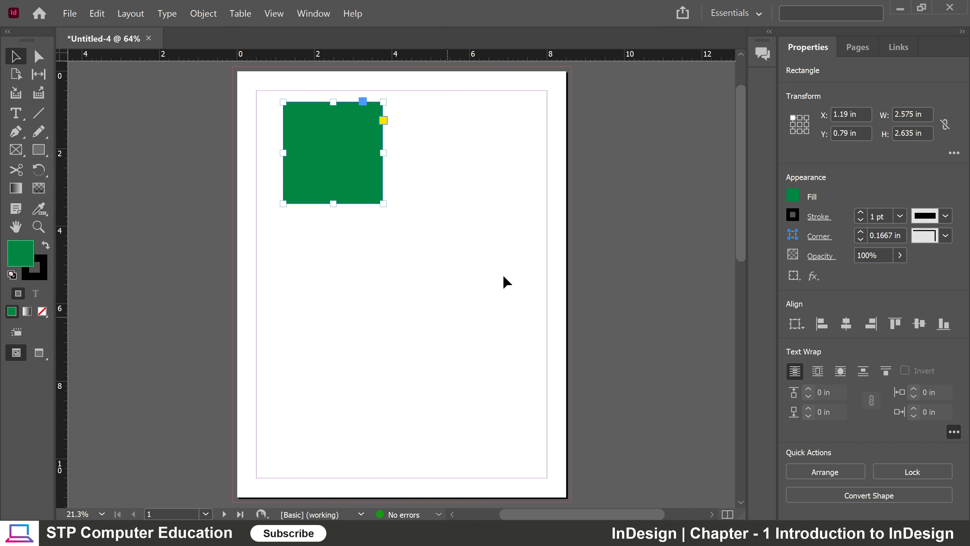
Move the green rectangle around page 1 and leave it at about X 2.8 in and Y 1.44 in.
{"action": "left_click_drag", "start_coordinate": [345, 181], "coordinate": [358, 222]}
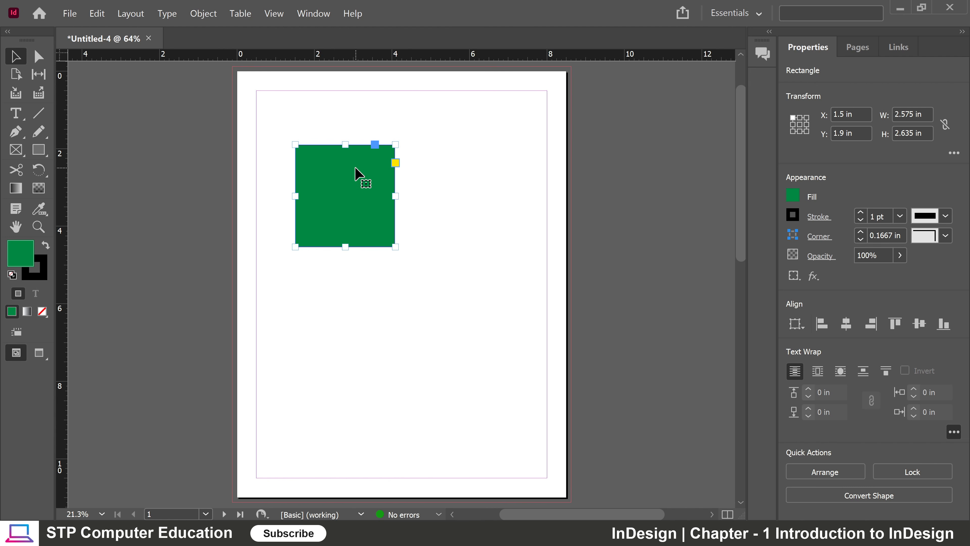
{"action": "left_click_drag", "start_coordinate": [357, 200], "coordinate": [324, 154]}
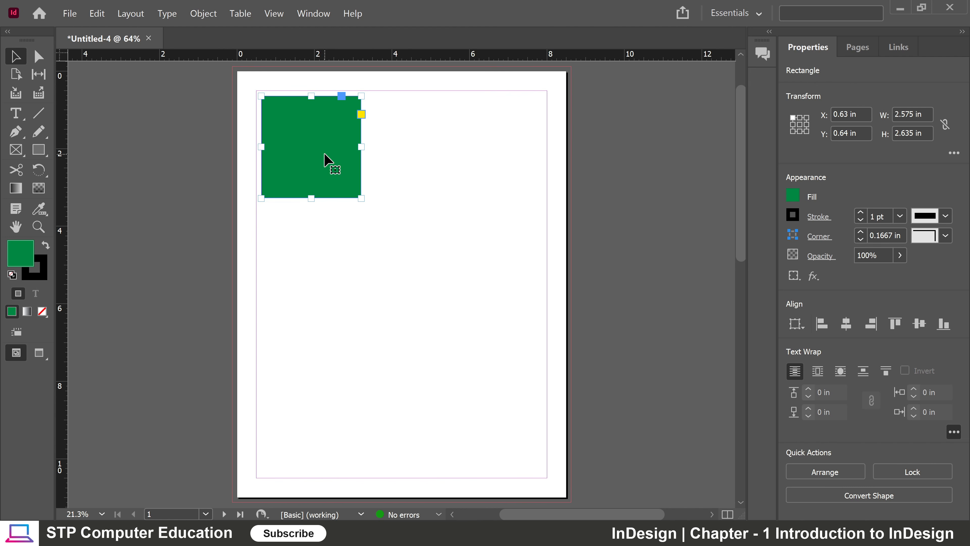
{"action": "left_click_drag", "start_coordinate": [324, 154], "coordinate": [423, 228]}
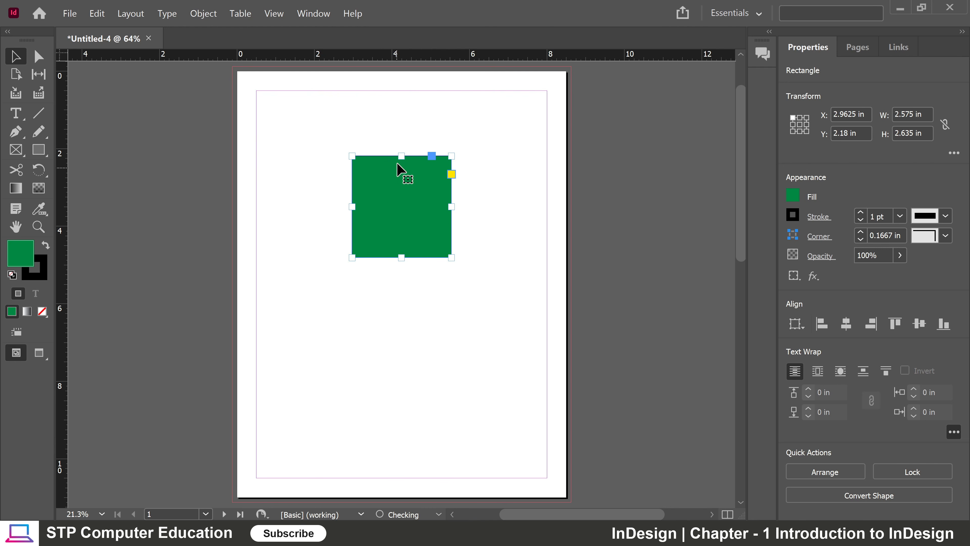
{"action": "scroll", "coordinate": [393, 169], "scroll_direction": "up", "scroll_amount": 2}
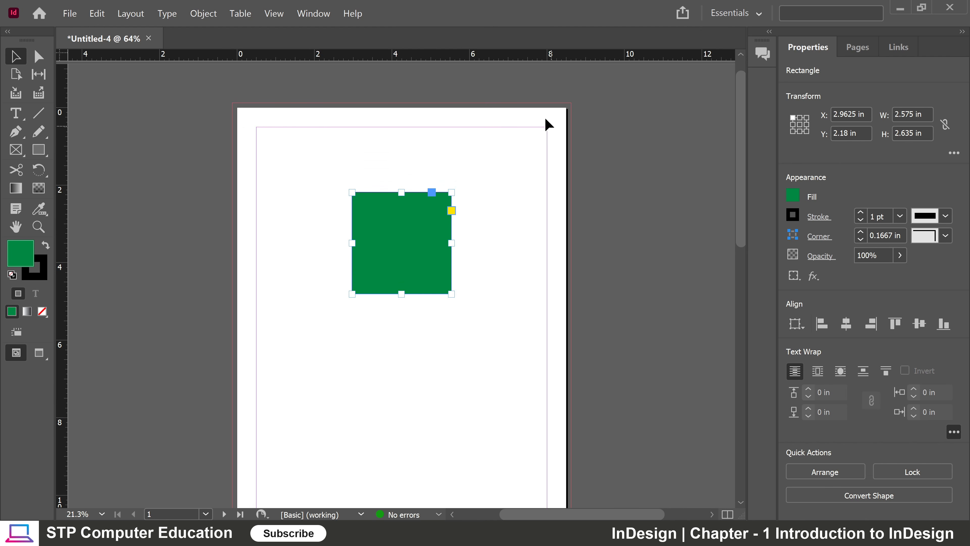
{"action": "scroll", "coordinate": [426, 197], "scroll_direction": "down", "scroll_amount": 4}
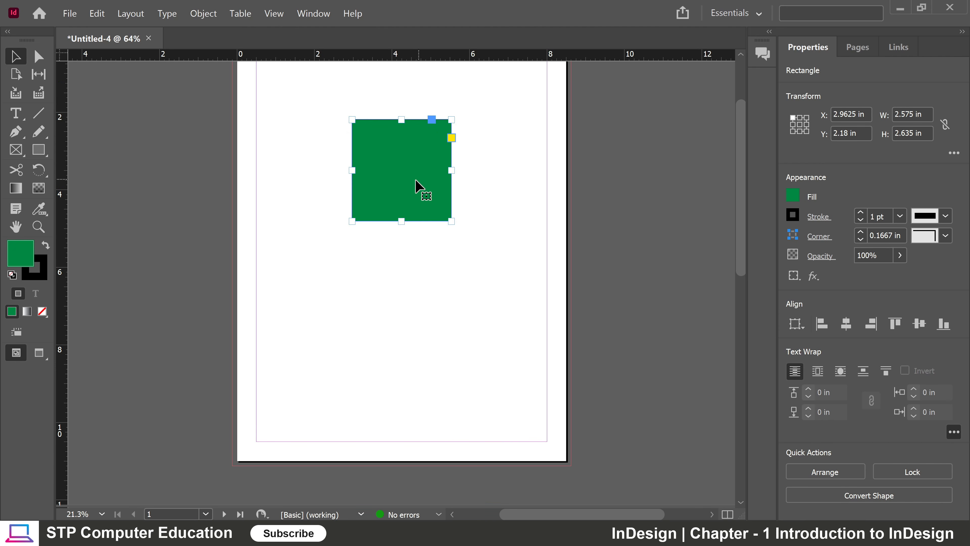
{"action": "left_click_drag", "start_coordinate": [422, 189], "coordinate": [414, 222]}
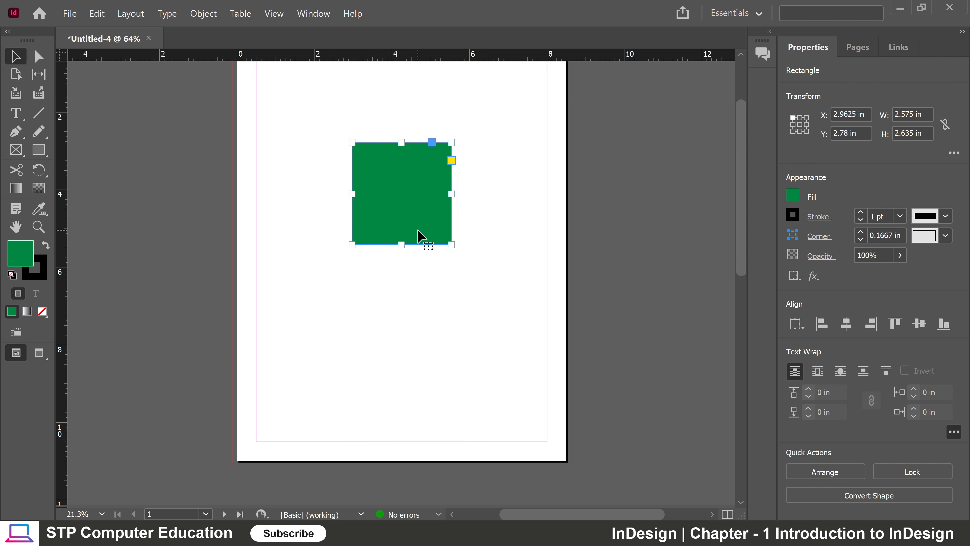
{"action": "scroll", "coordinate": [422, 236], "scroll_direction": "up", "scroll_amount": 4}
{"action": "left_click_drag", "start_coordinate": [397, 272], "coordinate": [417, 223]}
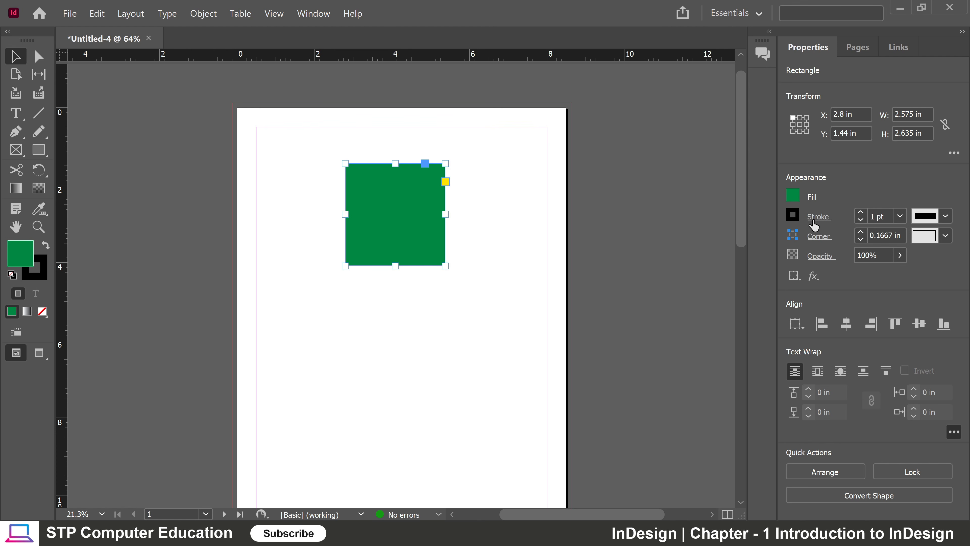
Set the rectangle's stroke colour to the magenta swatch C=0 M=100 Y=0 K=0.
{"action": "left_click", "coordinate": [793, 215]}
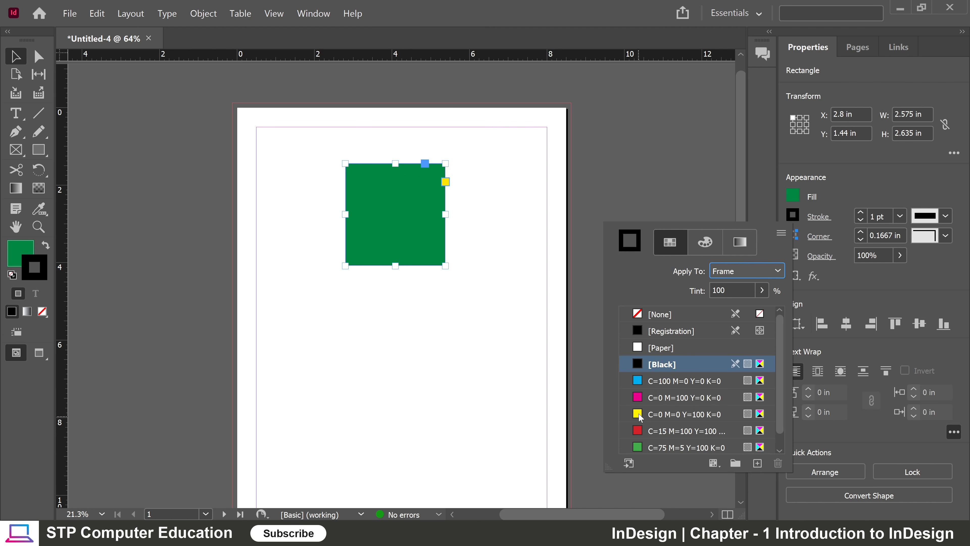
{"action": "left_click", "coordinate": [652, 400]}
{"action": "left_click", "coordinate": [427, 234]}
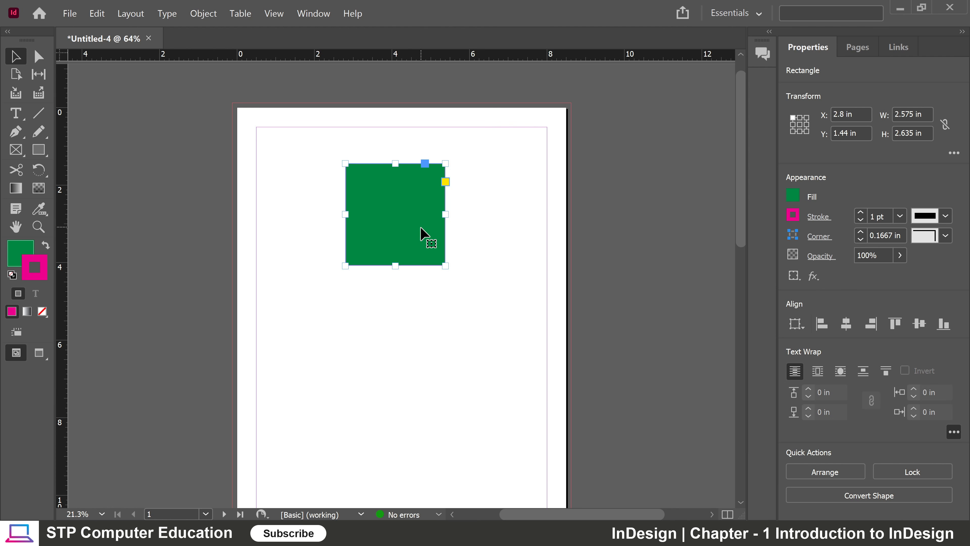
Move the green rectangle to X 1.57 in, Y 1 in and place copies at X 4.77 in, Y 1 in and X 1.57 in, Y 3.78 in.
{"action": "scroll", "coordinate": [444, 266], "scroll_direction": "up", "scroll_amount": 1}
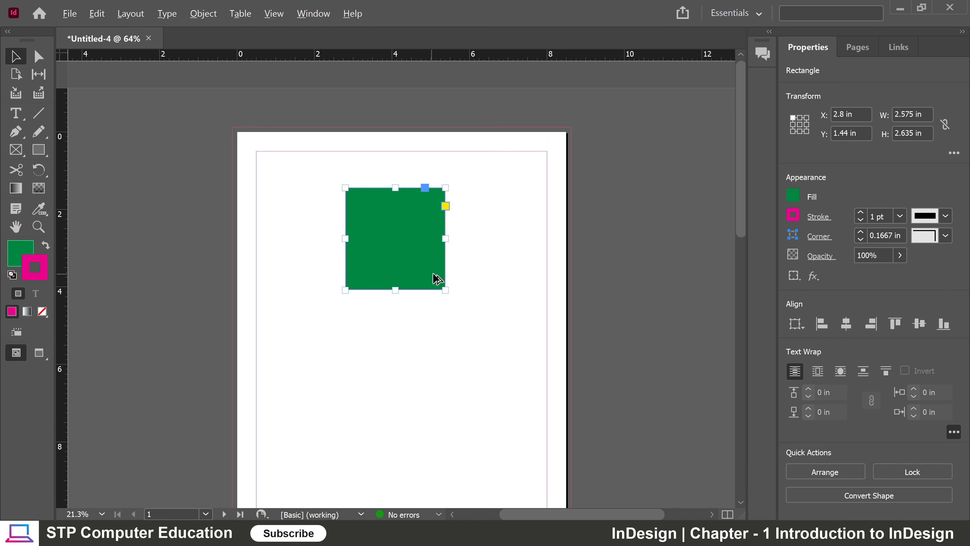
{"action": "scroll", "coordinate": [437, 279], "scroll_direction": "up", "scroll_amount": 10}
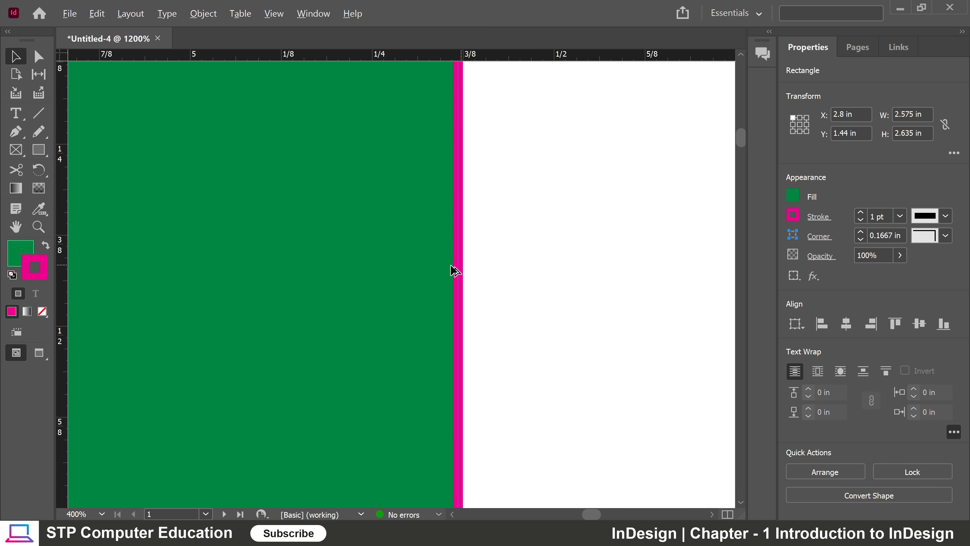
{"action": "scroll", "coordinate": [447, 235], "scroll_direction": "down", "scroll_amount": 8}
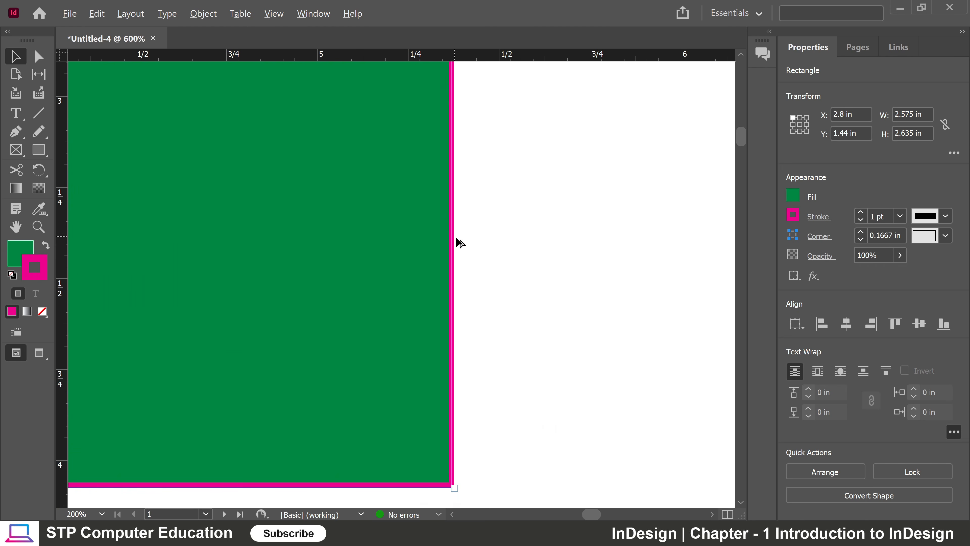
{"action": "scroll", "coordinate": [410, 239], "scroll_direction": "down", "scroll_amount": 1}
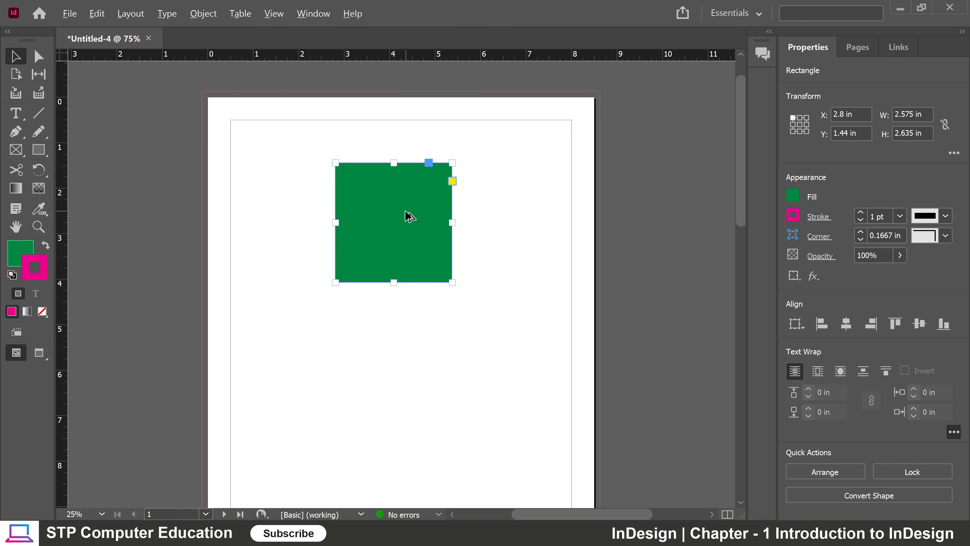
{"action": "scroll", "coordinate": [406, 211], "scroll_direction": "up", "scroll_amount": 1}
{"action": "left_click_drag", "start_coordinate": [409, 204], "coordinate": [484, 177]}
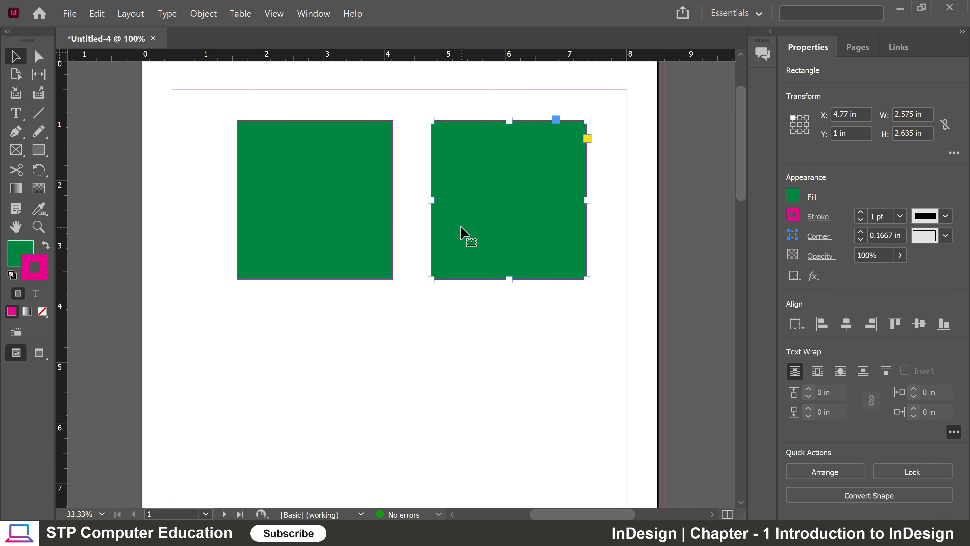
{"action": "left_click_drag", "start_coordinate": [505, 180], "coordinate": [308, 347]}
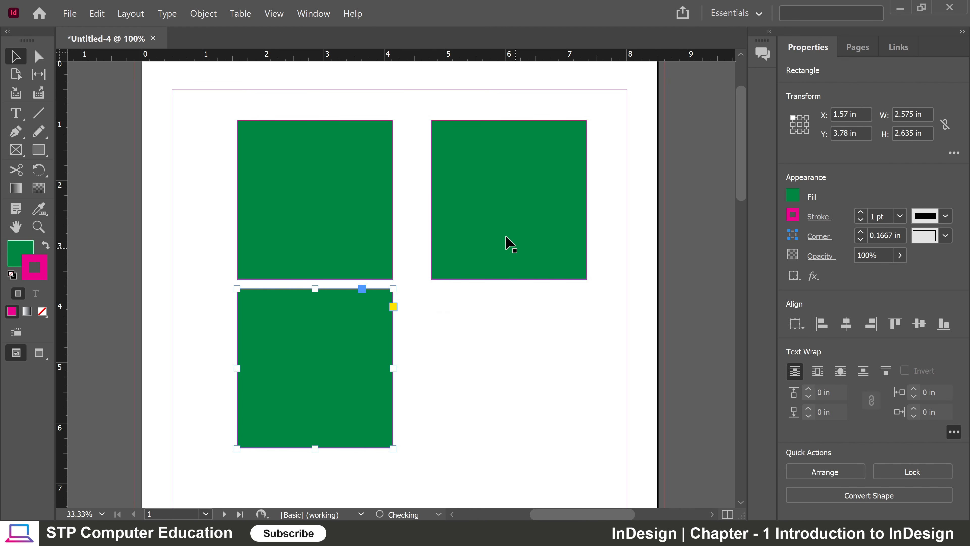
Give the upper-right rectangle a 9 pt stroke in the Left Slant Hash style.
{"action": "left_click", "coordinate": [517, 225]}
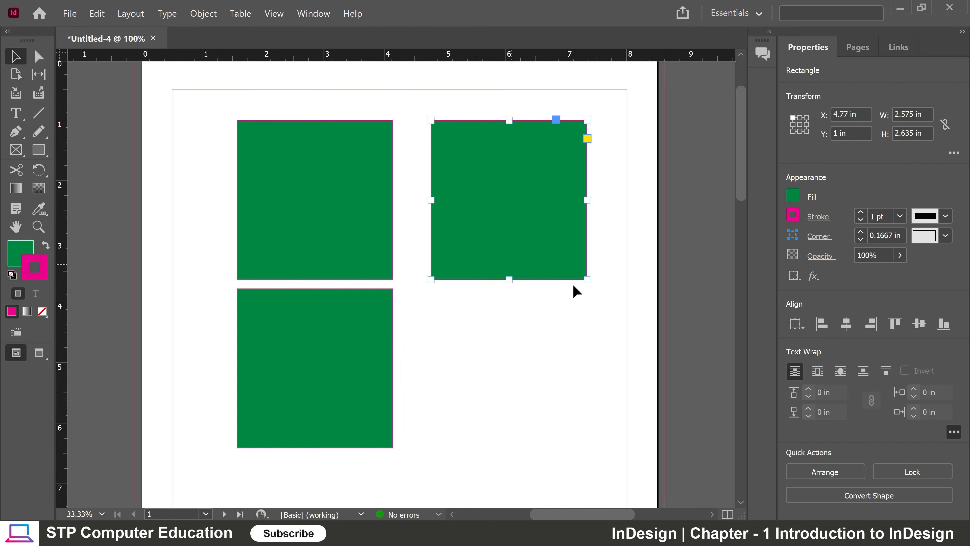
{"action": "left_click", "coordinate": [900, 216]}
{"action": "left_click", "coordinate": [893, 360]}
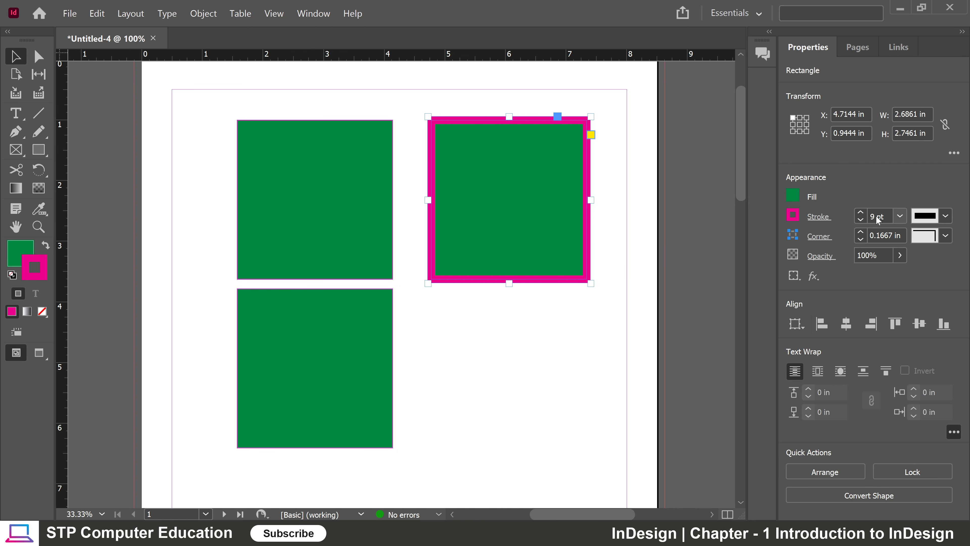
{"action": "left_click", "coordinate": [946, 216]}
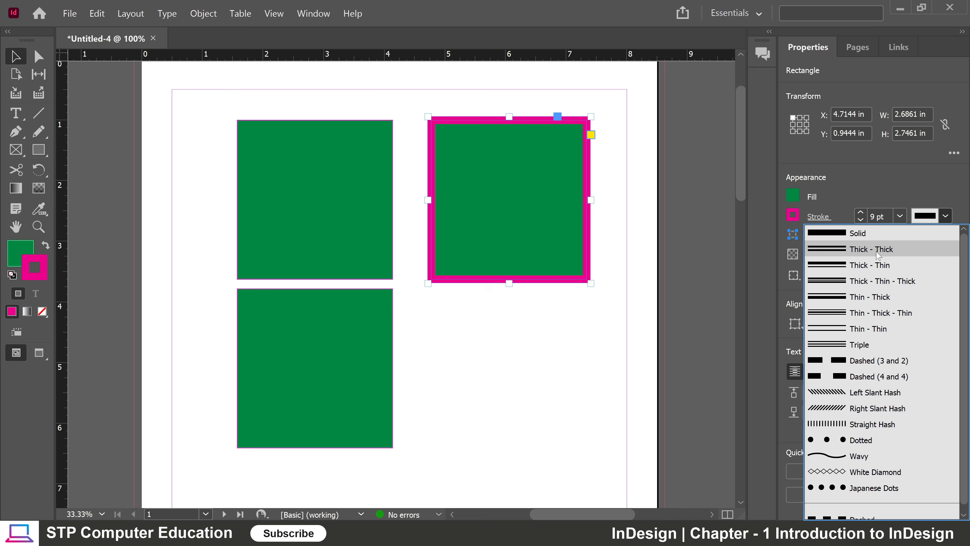
{"action": "left_click", "coordinate": [845, 392]}
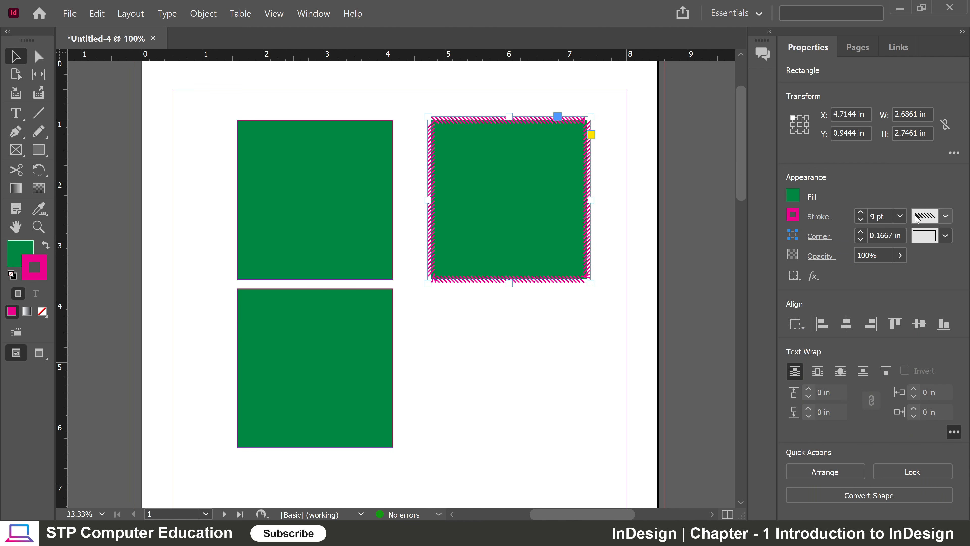
{"action": "left_click", "coordinate": [818, 237]}
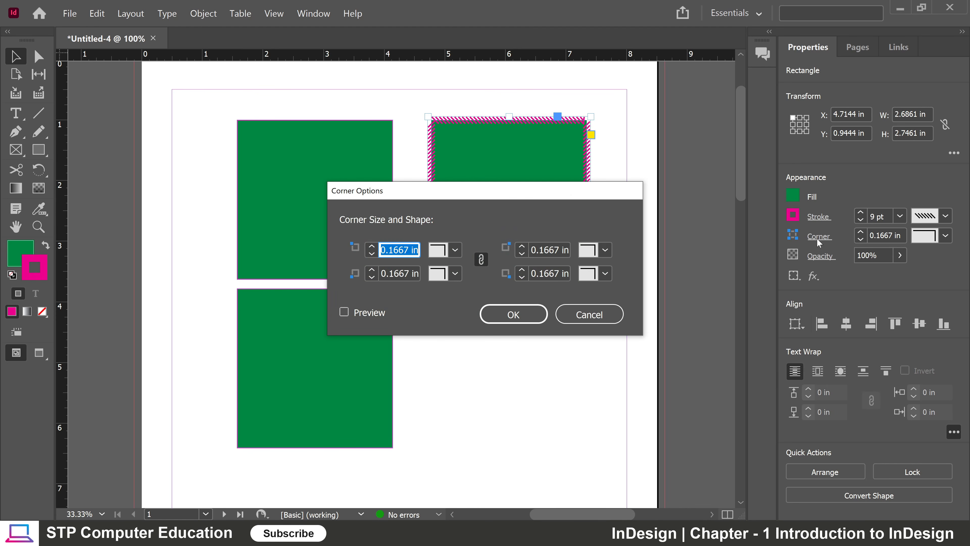
{"action": "left_click", "coordinate": [455, 250]}
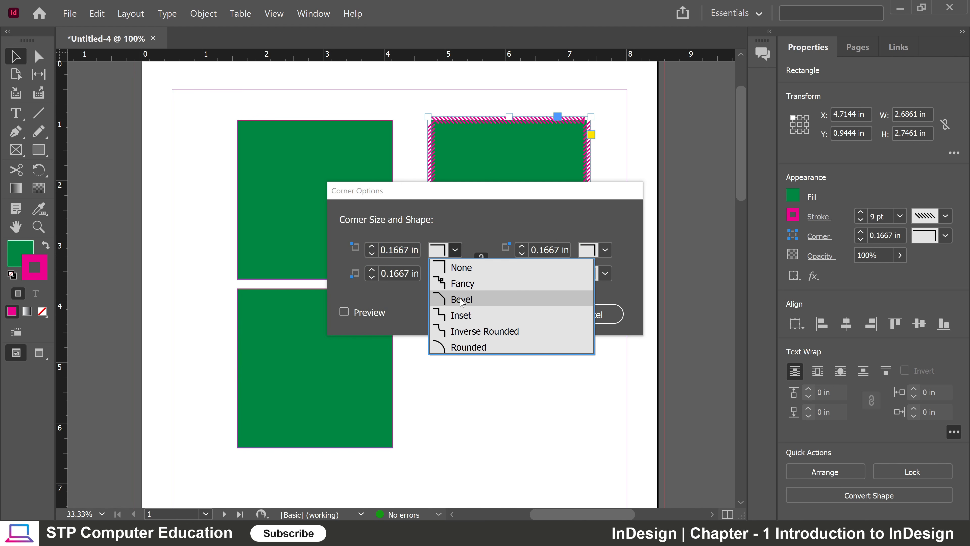
{"action": "left_click", "coordinate": [471, 315]}
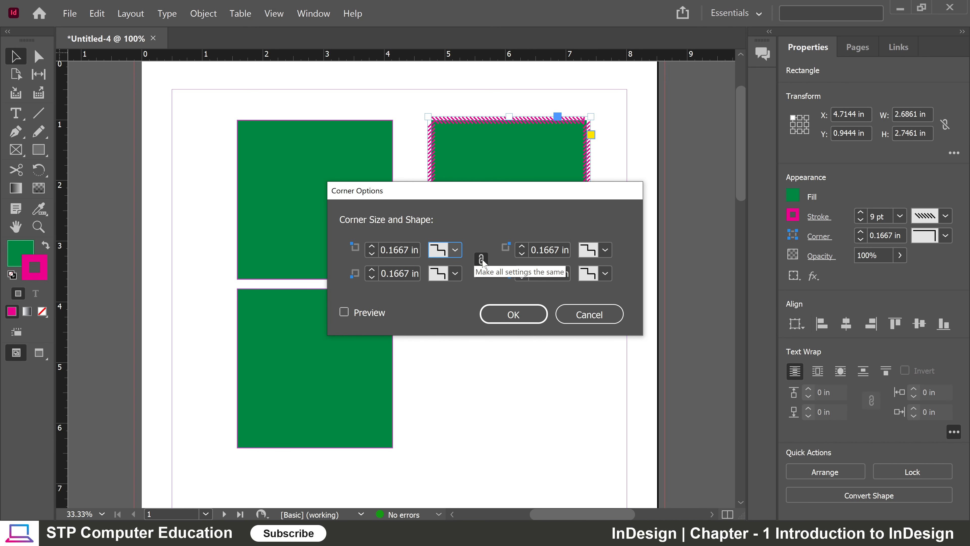
{"action": "left_click", "coordinate": [455, 251]}
{"action": "left_click", "coordinate": [462, 301]}
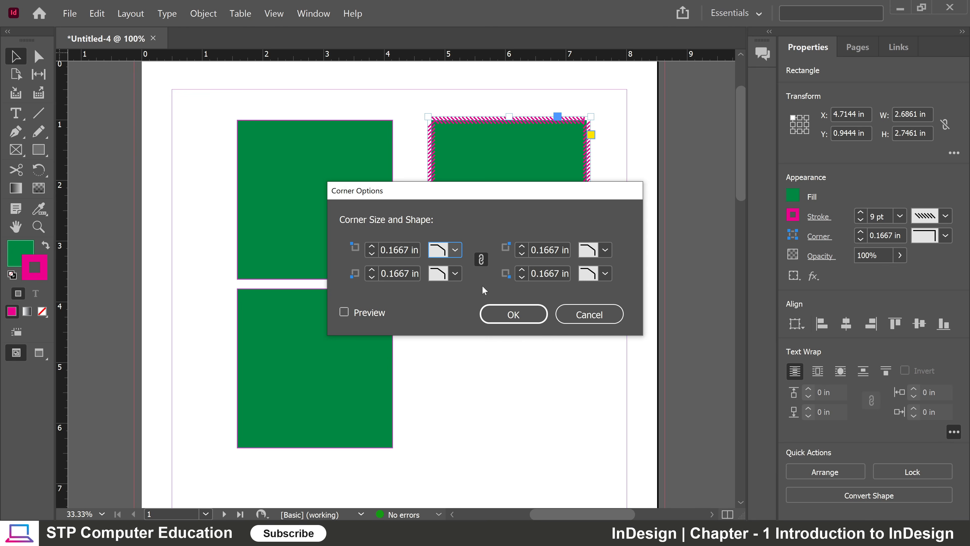
{"action": "left_click", "coordinate": [343, 311]}
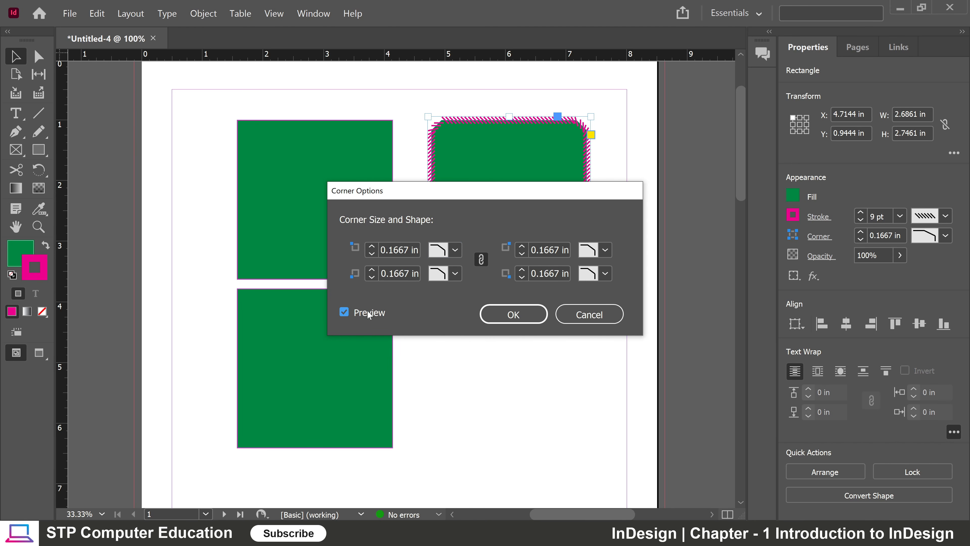
{"action": "left_click", "coordinate": [455, 250]}
{"action": "left_click", "coordinate": [462, 315]}
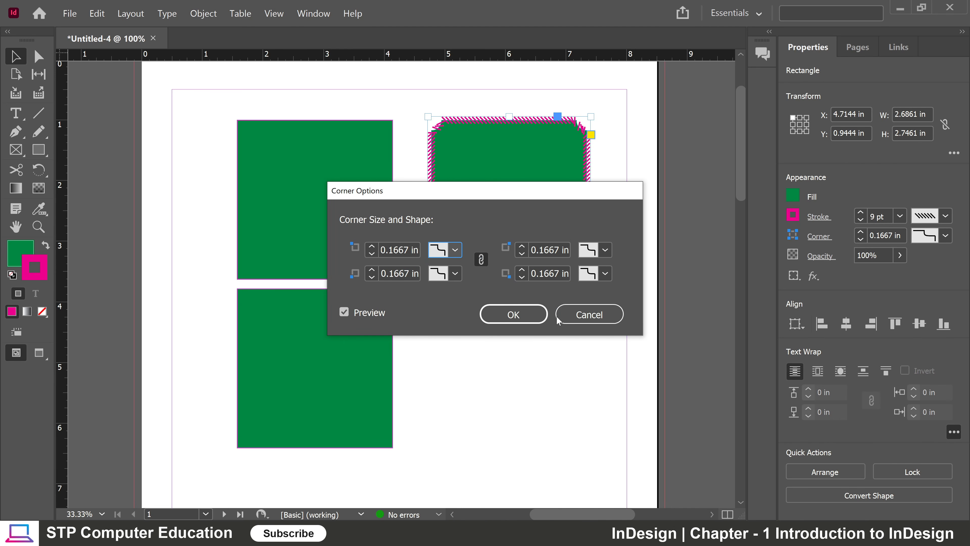
{"action": "left_click", "coordinate": [589, 314]}
Set the upper-right rectangle's stroke style to Thick - Thin and its corner shape to Inset.
{"action": "left_click", "coordinate": [945, 215]}
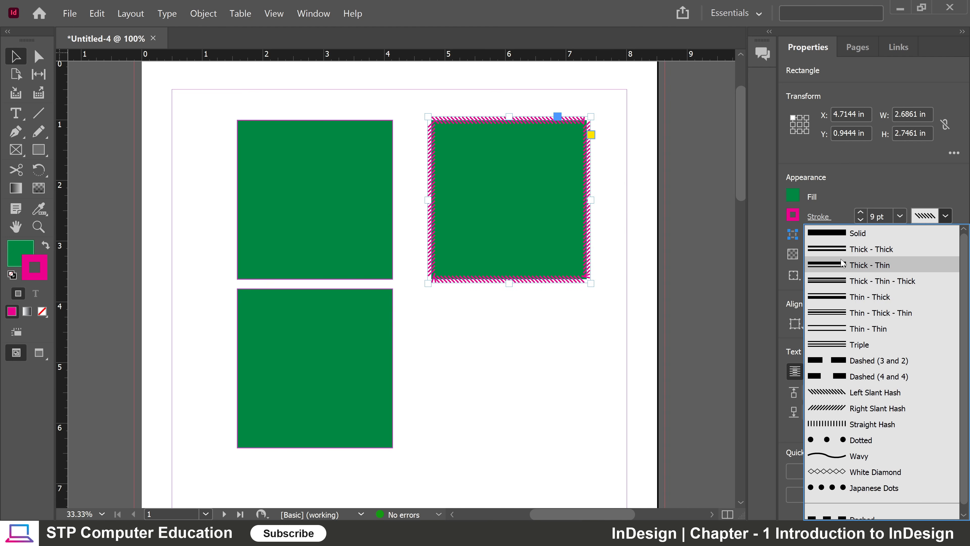
{"action": "left_click", "coordinate": [848, 265]}
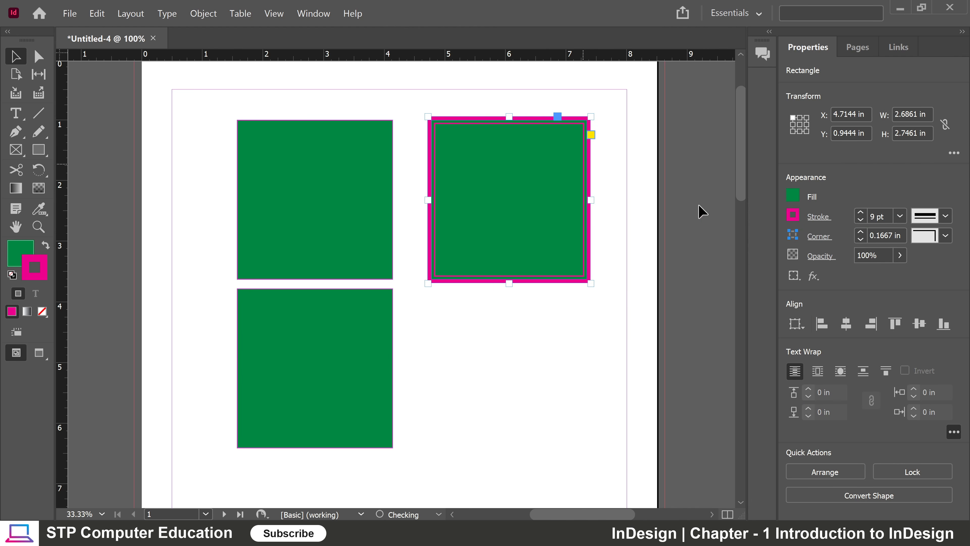
{"action": "left_click", "coordinate": [944, 235]}
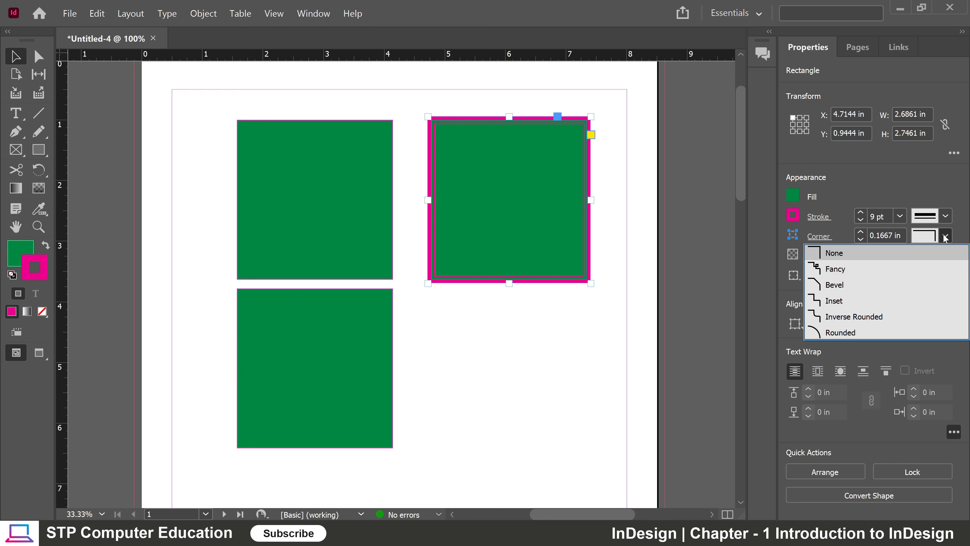
{"action": "left_click", "coordinate": [843, 300]}
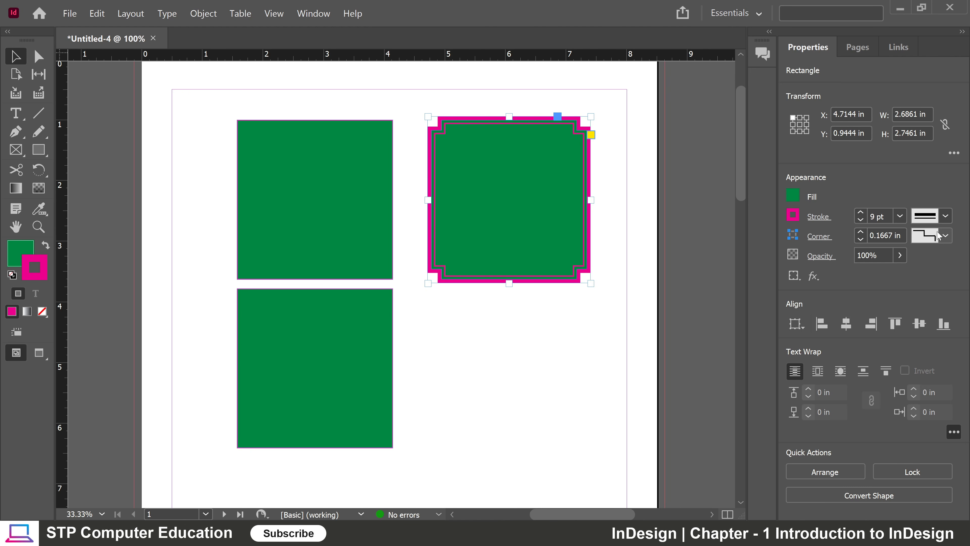
Set the upper-right rectangle's corner size to 0.1875 in and its opacity to 100%.
{"action": "left_click", "coordinate": [861, 230]}
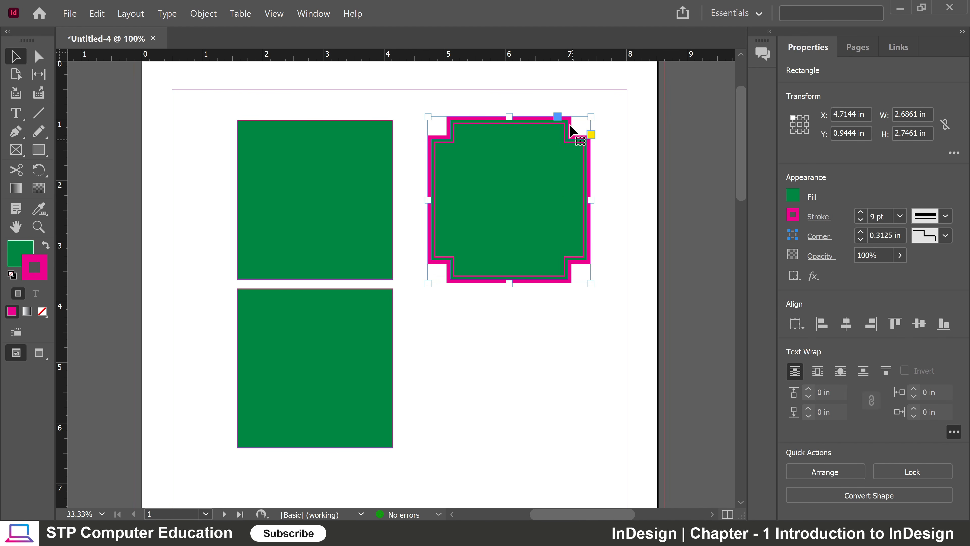
{"action": "left_click", "coordinate": [860, 238]}
{"action": "left_click", "coordinate": [860, 238]}
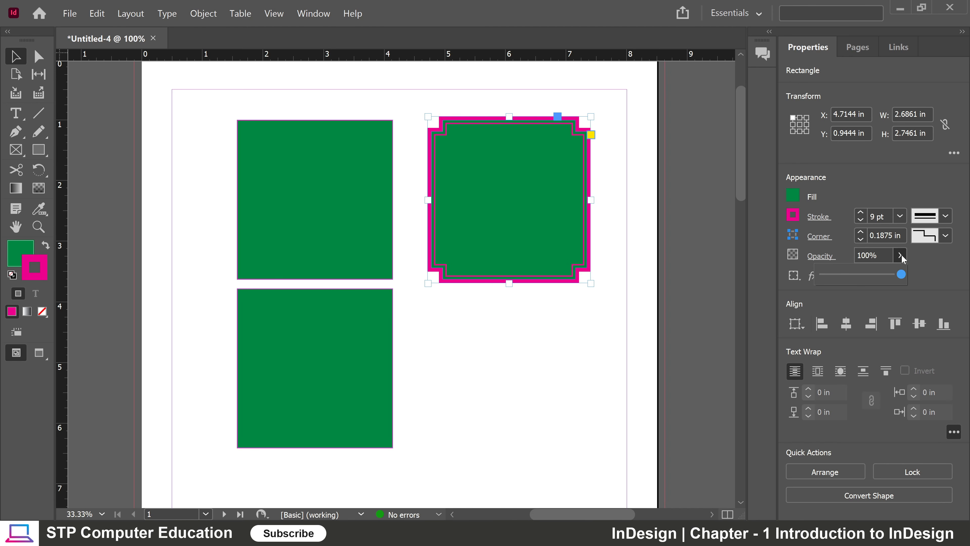
{"action": "left_click_drag", "start_coordinate": [901, 273], "coordinate": [938, 266]}
Add a Drop Shadow effect to the upper-right rectangle with a shadow angle of 83°.
{"action": "left_click", "coordinate": [813, 276]}
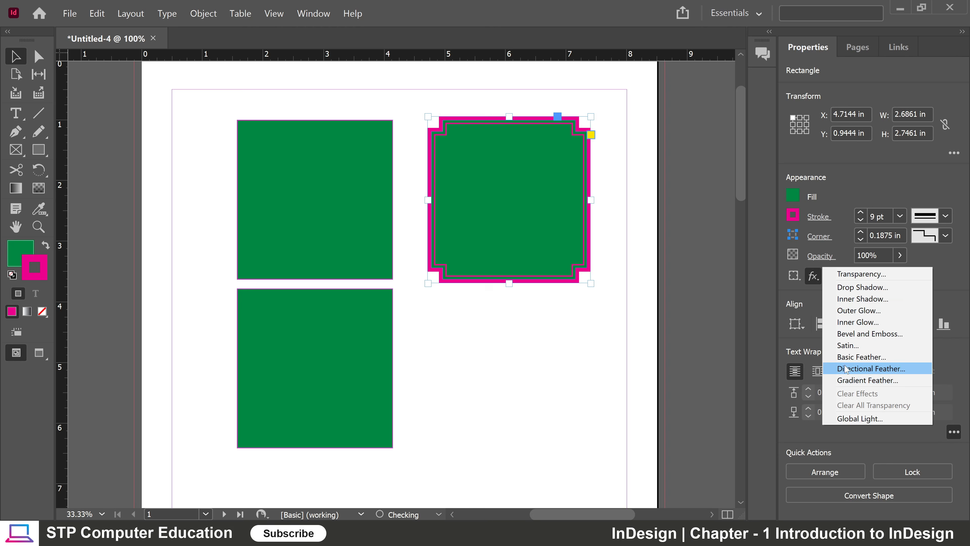
{"action": "left_click", "coordinate": [854, 289]}
{"action": "left_click_drag", "start_coordinate": [645, 187], "coordinate": [320, 177]}
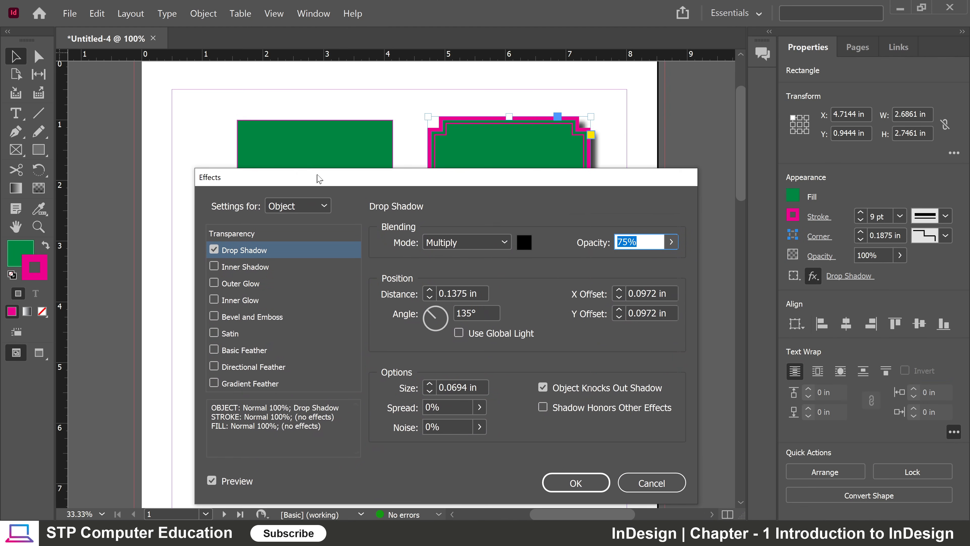
{"action": "left_click", "coordinate": [437, 306]}
{"action": "left_click_drag", "start_coordinate": [465, 180], "coordinate": [714, 199]}
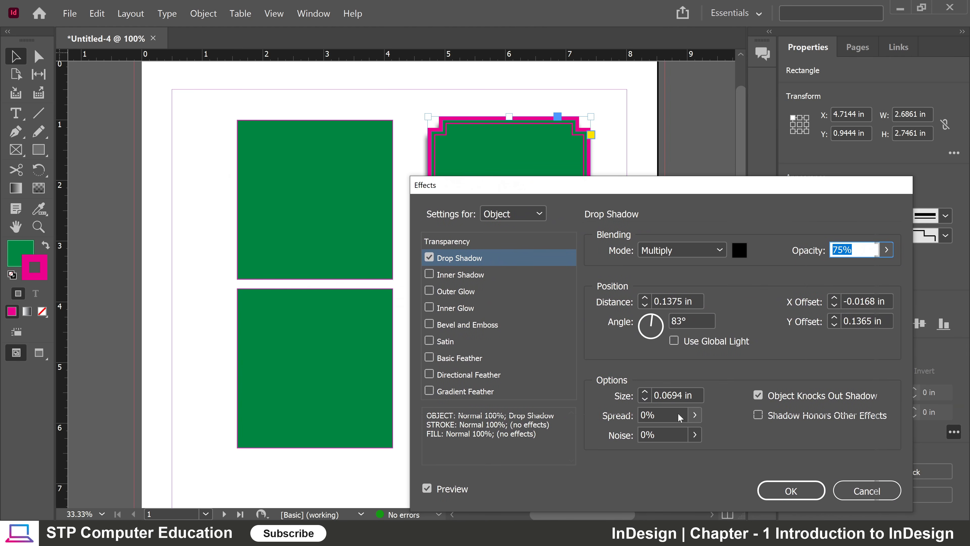
Set the drop shadow's size to 0.0625 in, spread to 0% and angle to 136°, and apply the effect.
{"action": "left_click", "coordinate": [646, 398]}
{"action": "left_click", "coordinate": [697, 416]}
{"action": "left_click_drag", "start_coordinate": [617, 436], "coordinate": [701, 442]}
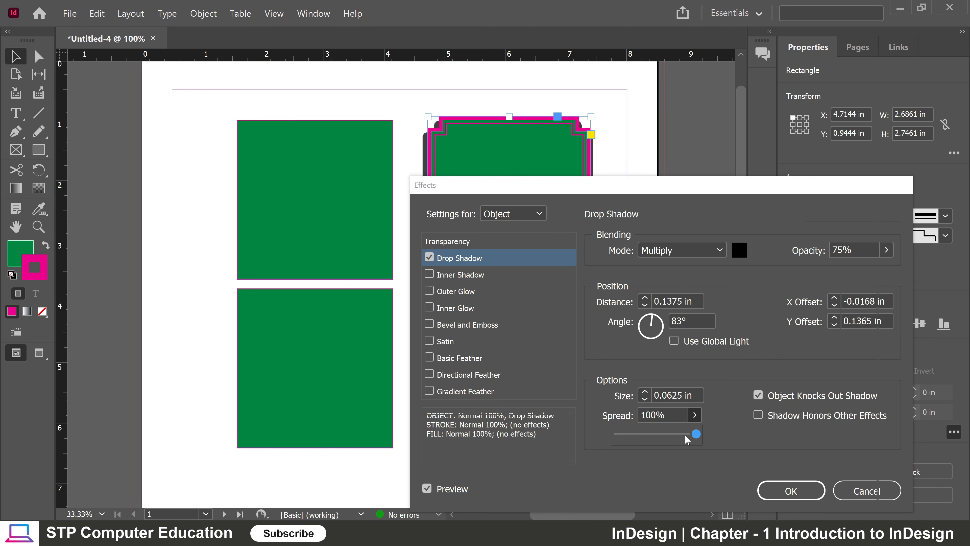
{"action": "left_click_drag", "start_coordinate": [695, 438], "coordinate": [602, 428]}
{"action": "left_click_drag", "start_coordinate": [552, 185], "coordinate": [381, 152]}
{"action": "left_click", "coordinate": [475, 287]}
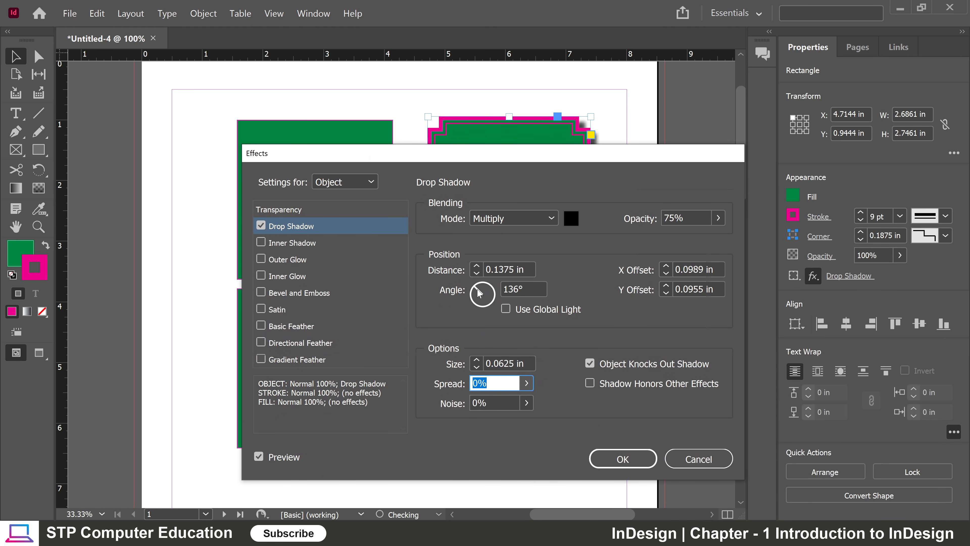
{"action": "left_click", "coordinate": [626, 463]}
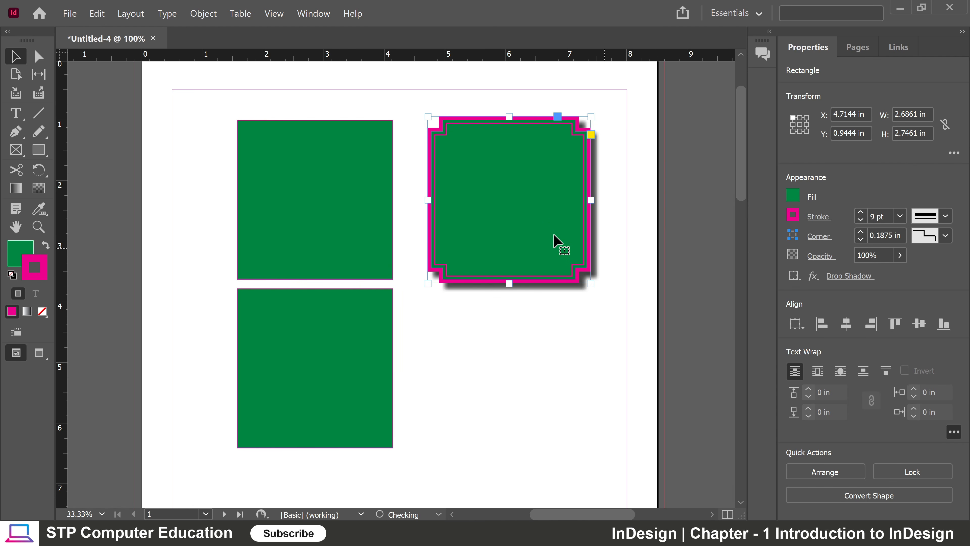
Move the rectangle with the drop shadow beside the upper-left one, to X 4.47 in and Y 0.9444 in.
{"action": "mouse_move", "coordinate": [559, 242]}
{"action": "left_mouse_down"}
{"action": "mouse_move", "coordinate": [545, 281]}
{"action": "mouse_move", "coordinate": [566, 251]}
{"action": "left_mouse_up"}
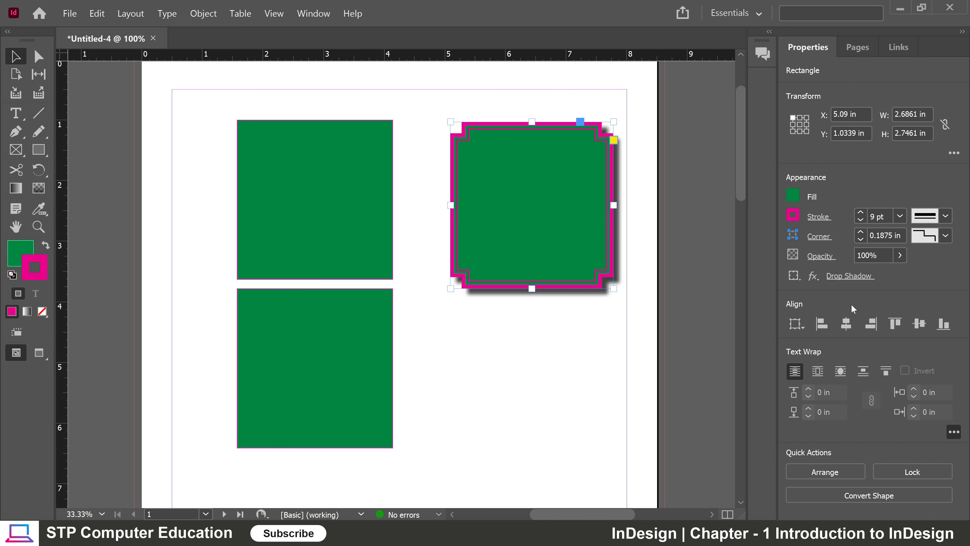
{"action": "left_click_drag", "start_coordinate": [562, 242], "coordinate": [525, 238]}
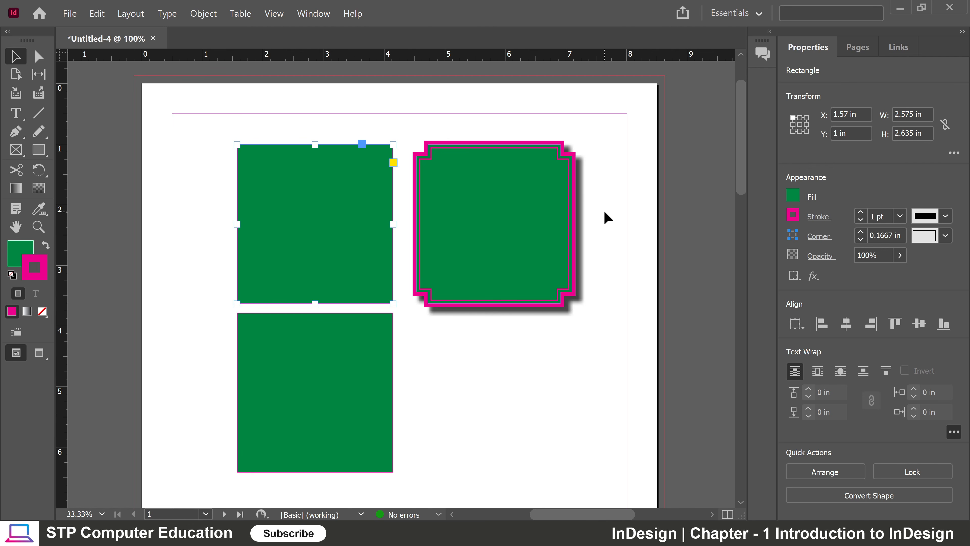
{"action": "left_click", "coordinate": [532, 198]}
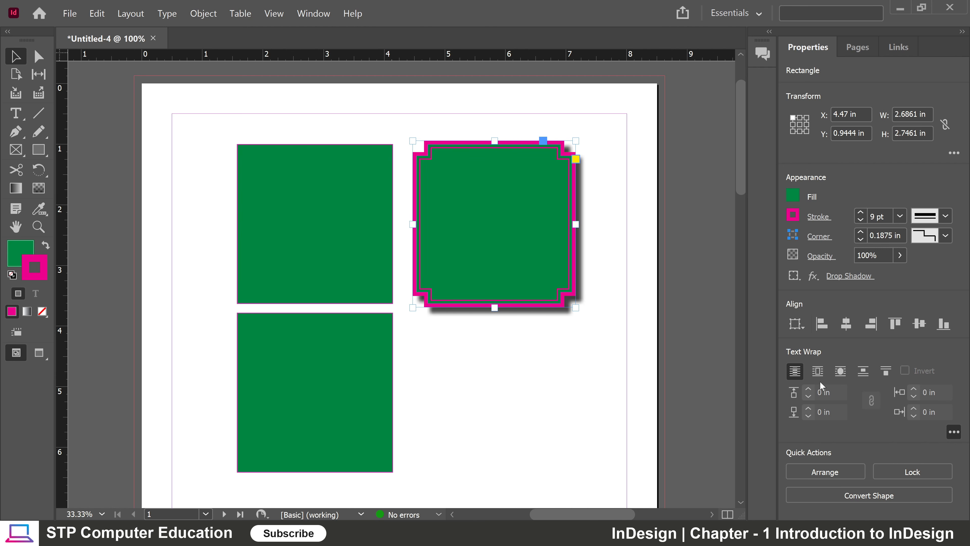
Change the Letter-size document's orientation to landscape, 11 in wide by 8.5 in high.
{"action": "left_click", "coordinate": [513, 350]}
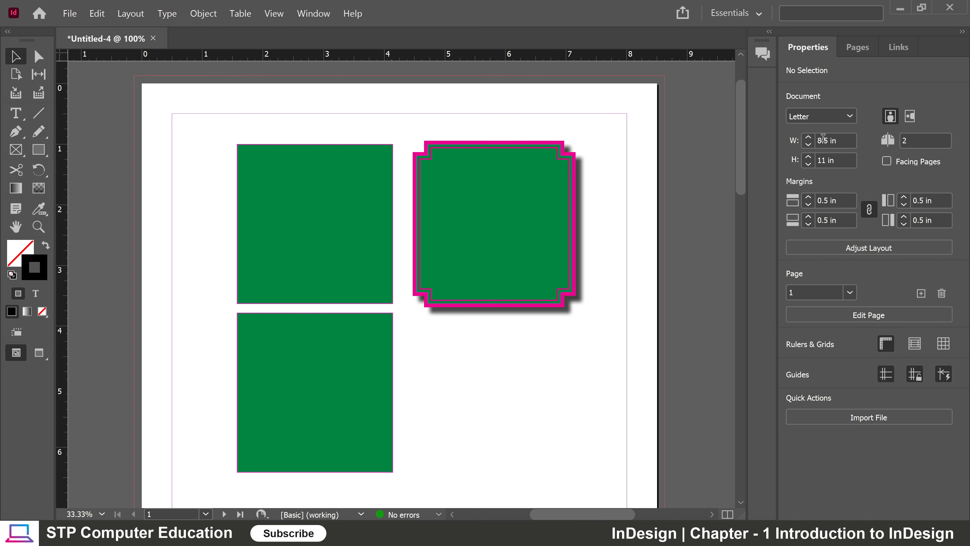
{"action": "left_click", "coordinate": [850, 117]}
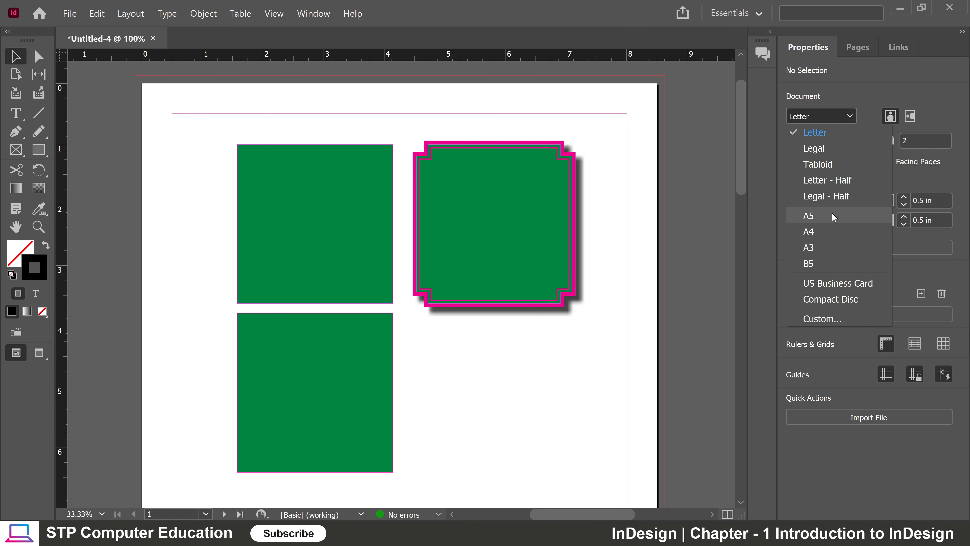
{"action": "left_click", "coordinate": [855, 90]}
{"action": "left_click", "coordinate": [910, 116]}
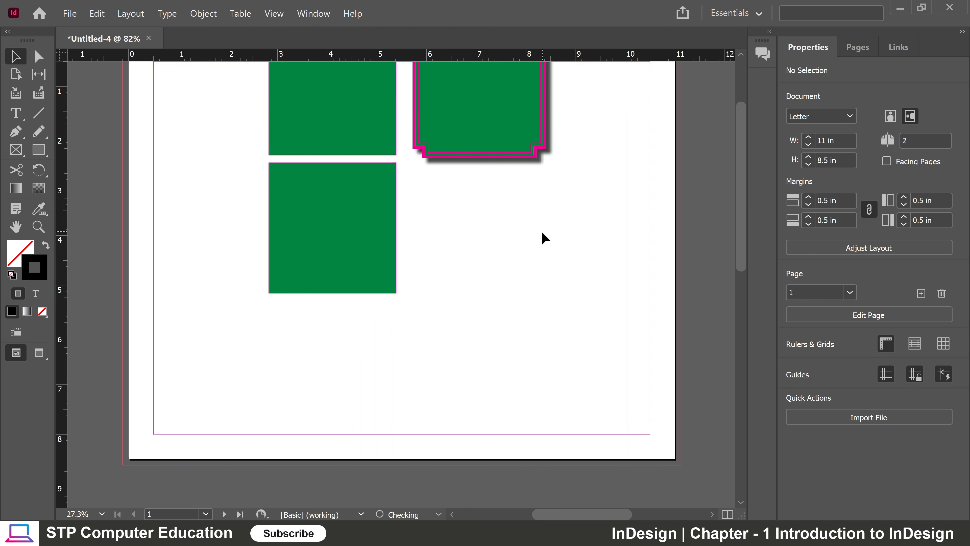
{"action": "scroll", "coordinate": [541, 232], "scroll_direction": "down", "scroll_amount": 1}
{"action": "scroll", "coordinate": [541, 232], "scroll_direction": "up", "scroll_amount": 2}
{"action": "scroll", "coordinate": [541, 217], "scroll_direction": "down", "scroll_amount": 3}
{"action": "scroll", "coordinate": [535, 212], "scroll_direction": "up", "scroll_amount": 2}
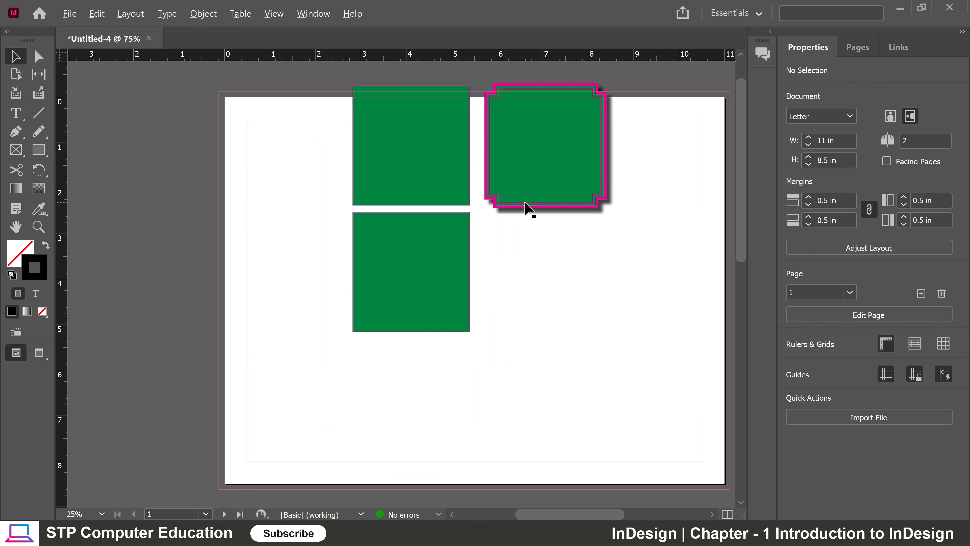
Switch the Letter-size document's orientation to portrait, 8.5 in wide by 11 in high.
{"action": "scroll", "coordinate": [478, 157], "scroll_direction": "down", "scroll_amount": 1}
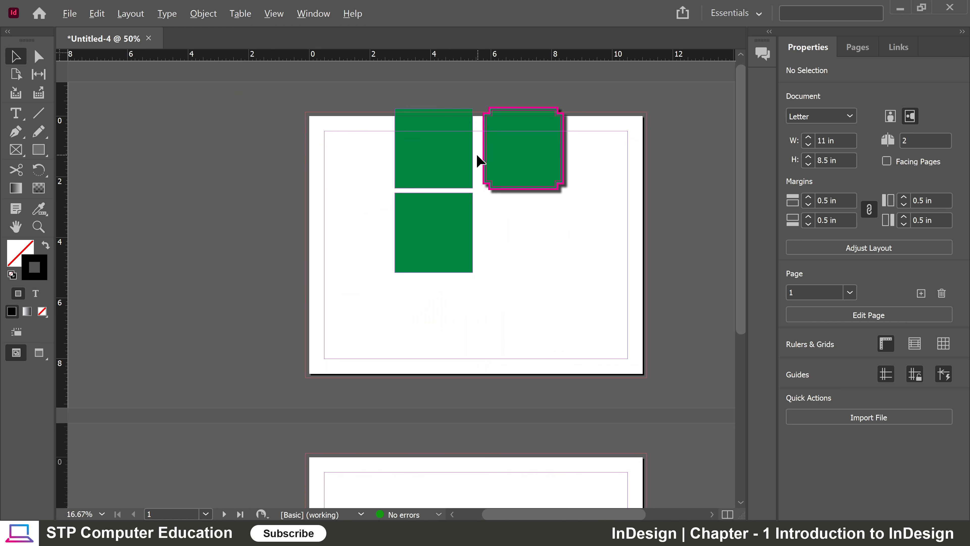
{"action": "left_click", "coordinate": [891, 117]}
{"action": "left_click", "coordinate": [910, 117]}
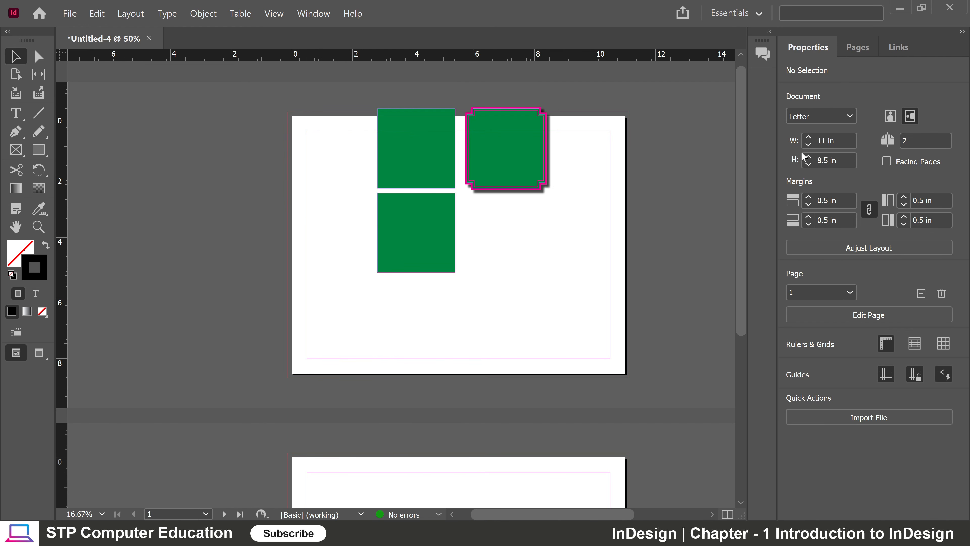
{"action": "scroll", "coordinate": [492, 252], "scroll_direction": "down", "scroll_amount": 5}
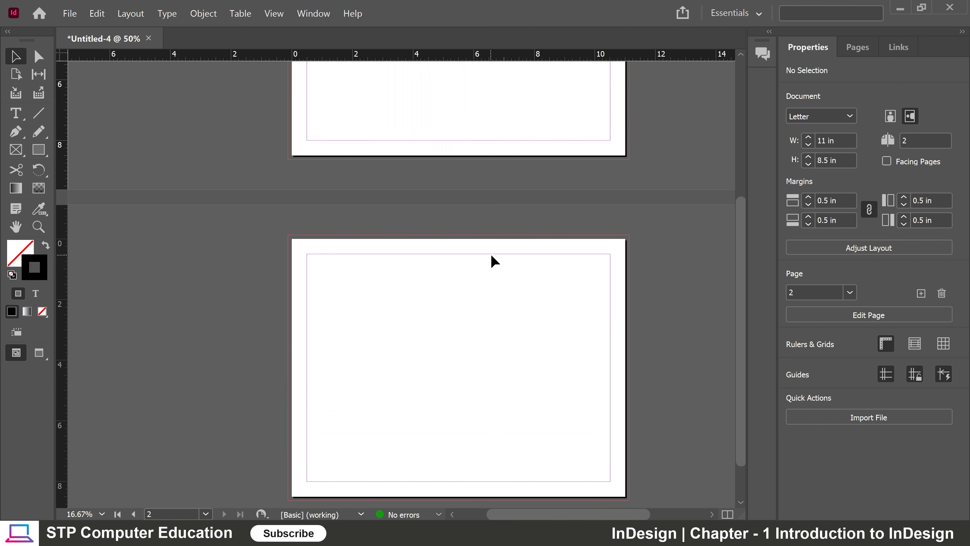
{"action": "scroll", "coordinate": [494, 268], "scroll_direction": "up", "scroll_amount": 5}
{"action": "scroll", "coordinate": [483, 229], "scroll_direction": "down", "scroll_amount": 5}
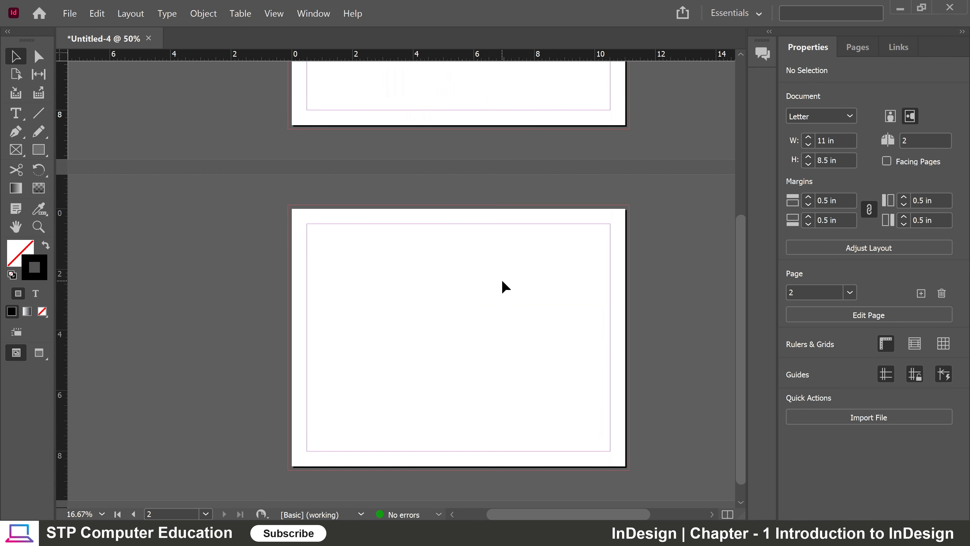
{"action": "scroll", "coordinate": [502, 283], "scroll_direction": "up", "scroll_amount": 5}
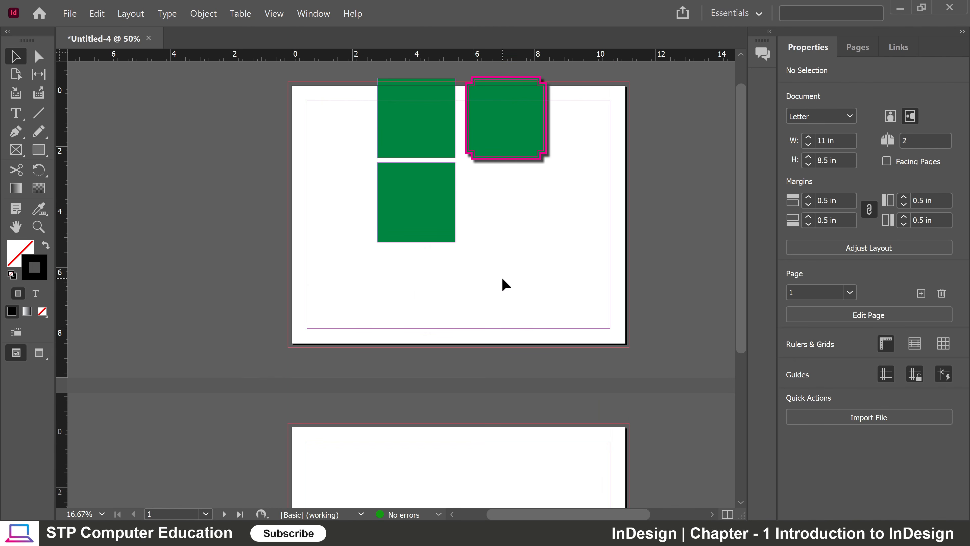
{"action": "left_click", "coordinate": [891, 116]}
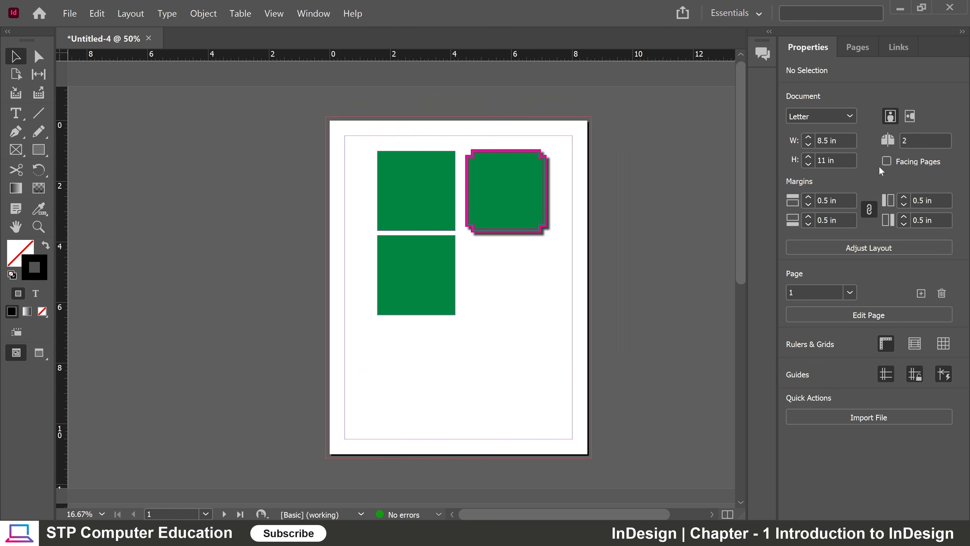
Turn on facing pages for the document and compare how its two pages are placed.
{"action": "left_click", "coordinate": [886, 161]}
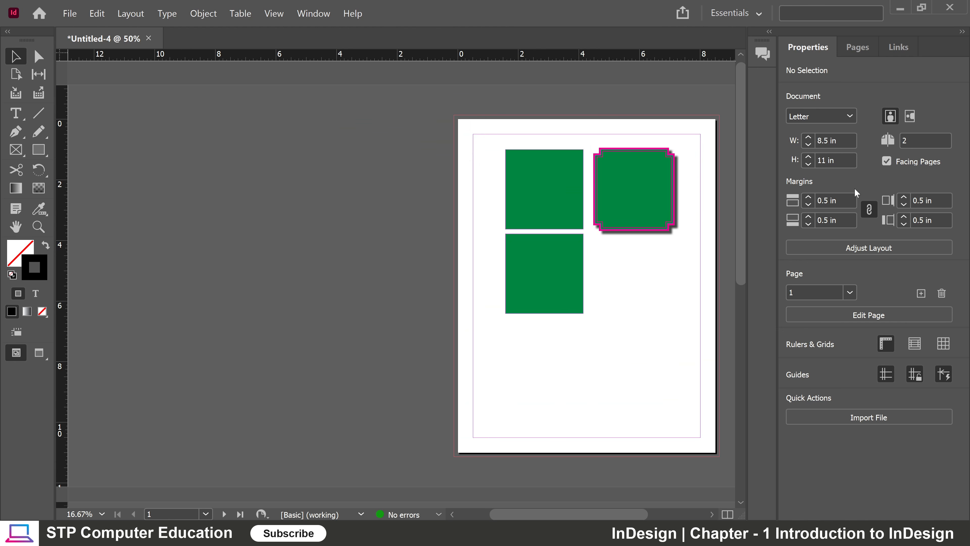
{"action": "scroll", "coordinate": [477, 249], "scroll_direction": "down", "scroll_amount": 3}
{"action": "scroll", "coordinate": [508, 234], "scroll_direction": "up", "scroll_amount": 3}
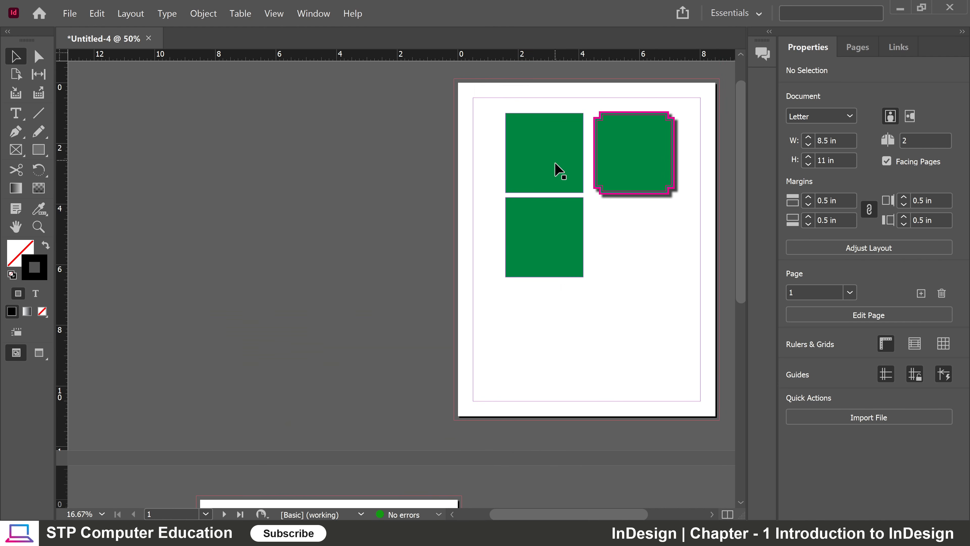
{"action": "scroll", "coordinate": [498, 271], "scroll_direction": "down", "scroll_amount": 5}
{"action": "scroll", "coordinate": [431, 283], "scroll_direction": "up", "scroll_amount": 3}
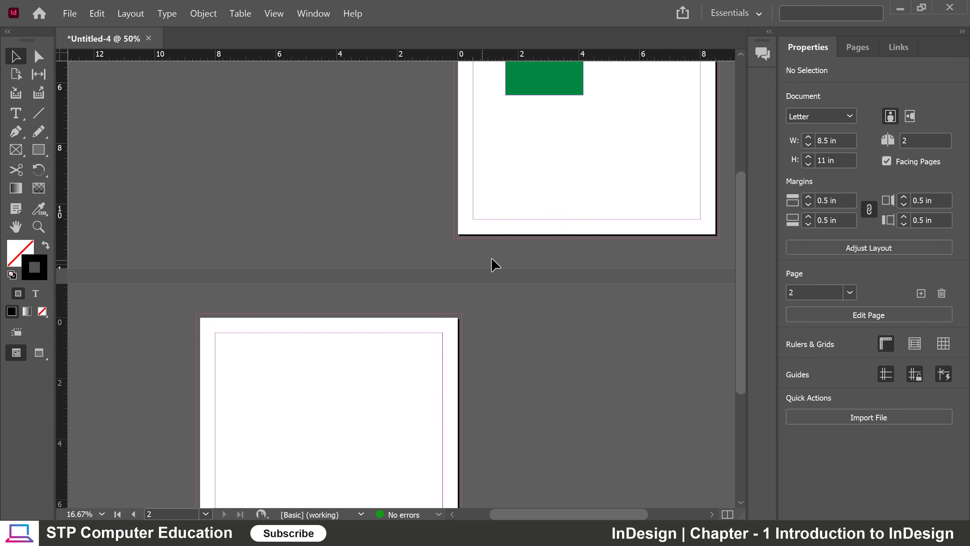
Set the document's number of pages to 5.
{"action": "scroll", "coordinate": [508, 268], "scroll_direction": "up", "scroll_amount": 3}
{"action": "left_click", "coordinate": [901, 141]}
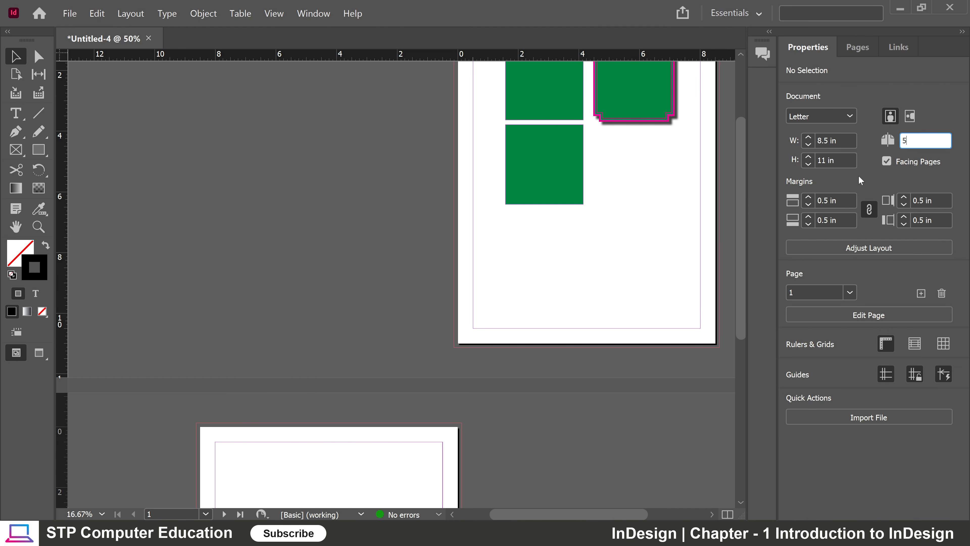
{"action": "left_click", "coordinate": [642, 210]}
{"action": "scroll", "coordinate": [470, 218], "scroll_direction": "down", "scroll_amount": 3}
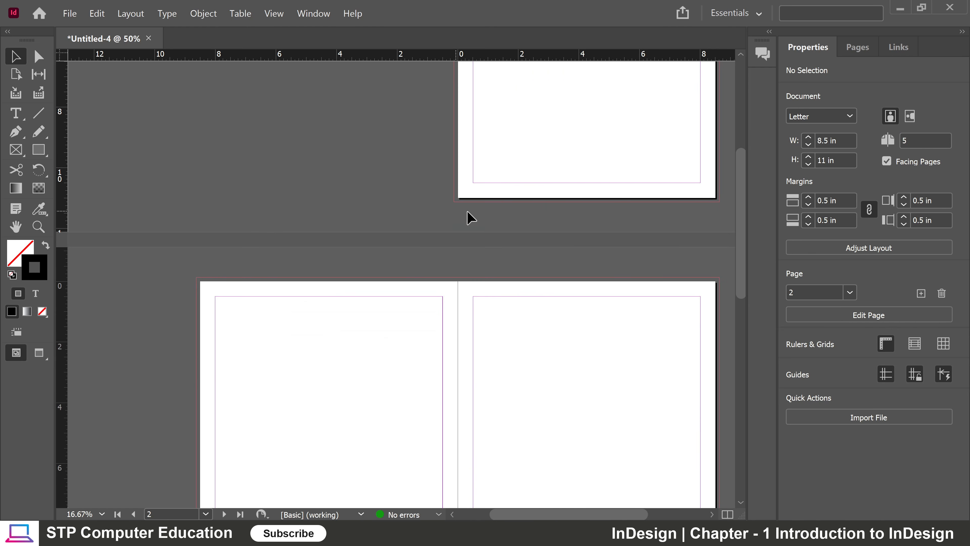
Look through all the document's spreads to examine how facing pages arranges the single first page and the paired pages.
{"action": "scroll", "coordinate": [521, 232], "scroll_direction": "down", "scroll_amount": 6}
{"action": "scroll", "coordinate": [522, 232], "scroll_direction": "up", "scroll_amount": 9}
{"action": "scroll", "coordinate": [563, 171], "scroll_direction": "down", "scroll_amount": 4}
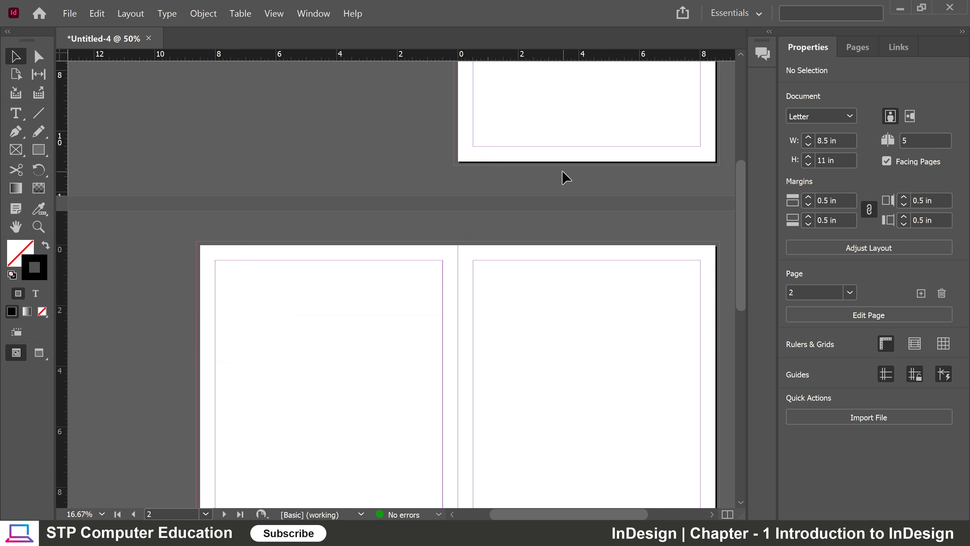
{"action": "scroll", "coordinate": [354, 188], "scroll_direction": "down", "scroll_amount": 4}
{"action": "scroll", "coordinate": [591, 199], "scroll_direction": "down", "scroll_amount": 10}
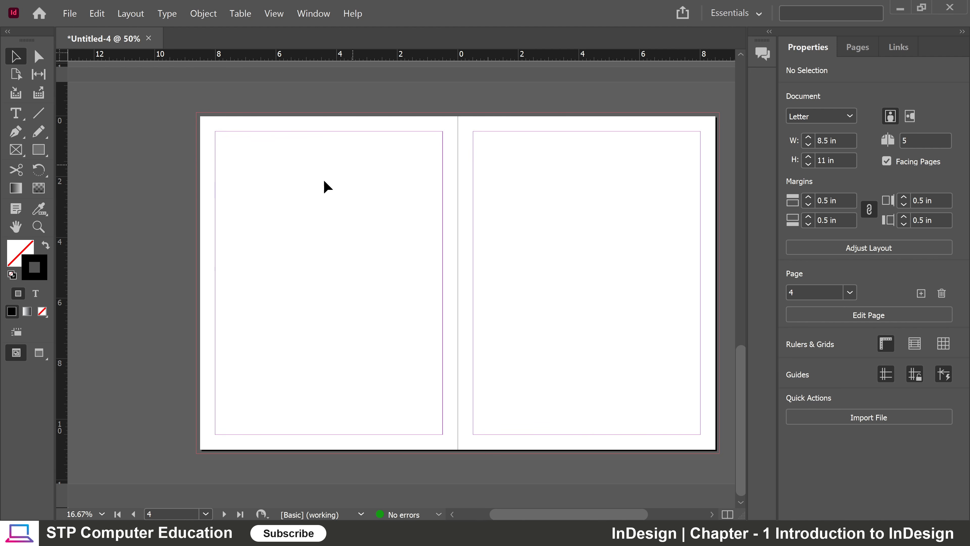
{"action": "scroll", "coordinate": [522, 208], "scroll_direction": "up", "scroll_amount": 10}
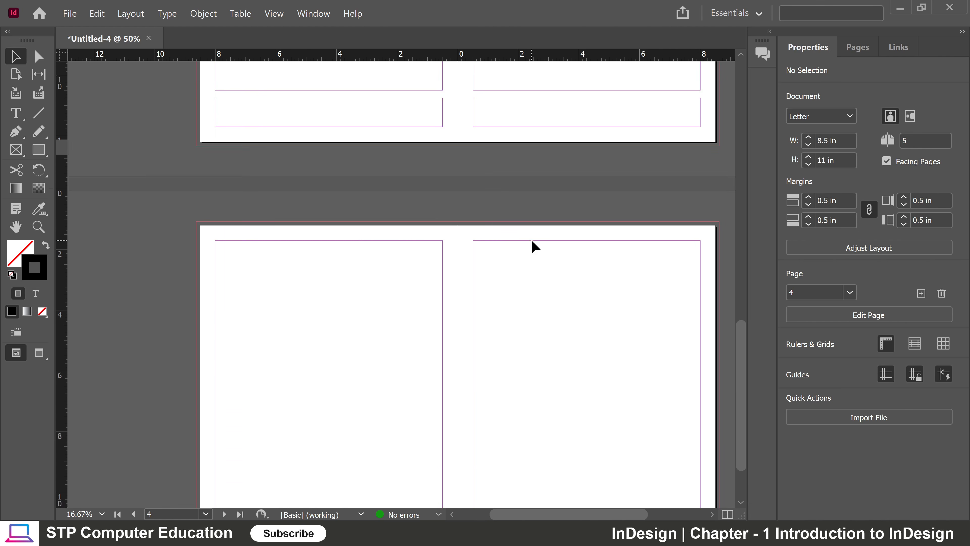
{"action": "scroll", "coordinate": [572, 241], "scroll_direction": "up", "scroll_amount": 6}
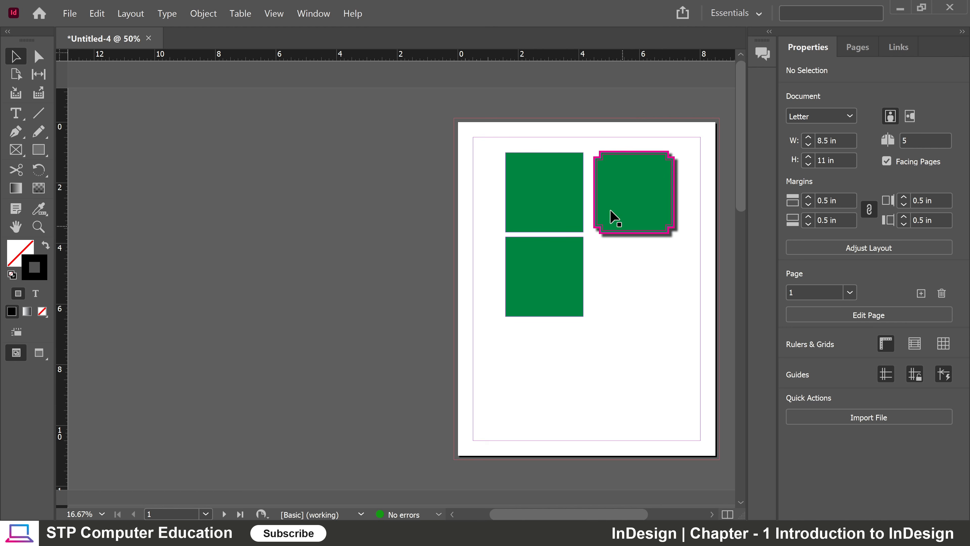
{"action": "scroll", "coordinate": [573, 230], "scroll_direction": "down", "scroll_amount": 6}
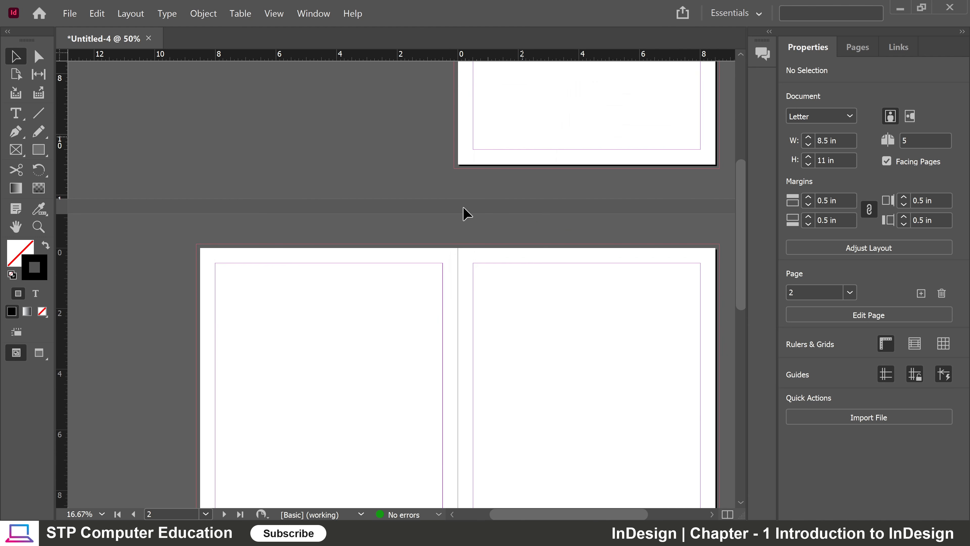
{"action": "scroll", "coordinate": [585, 305], "scroll_direction": "down", "scroll_amount": 6}
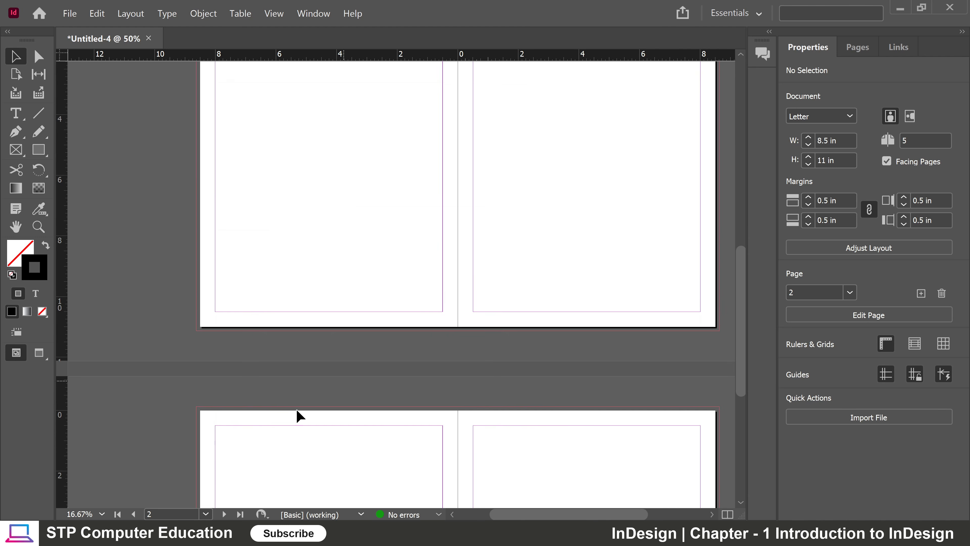
{"action": "scroll", "coordinate": [616, 440], "scroll_direction": "down", "scroll_amount": 4}
{"action": "scroll", "coordinate": [607, 425], "scroll_direction": "down", "scroll_amount": 2}
{"action": "scroll", "coordinate": [511, 334], "scroll_direction": "up", "scroll_amount": 12}
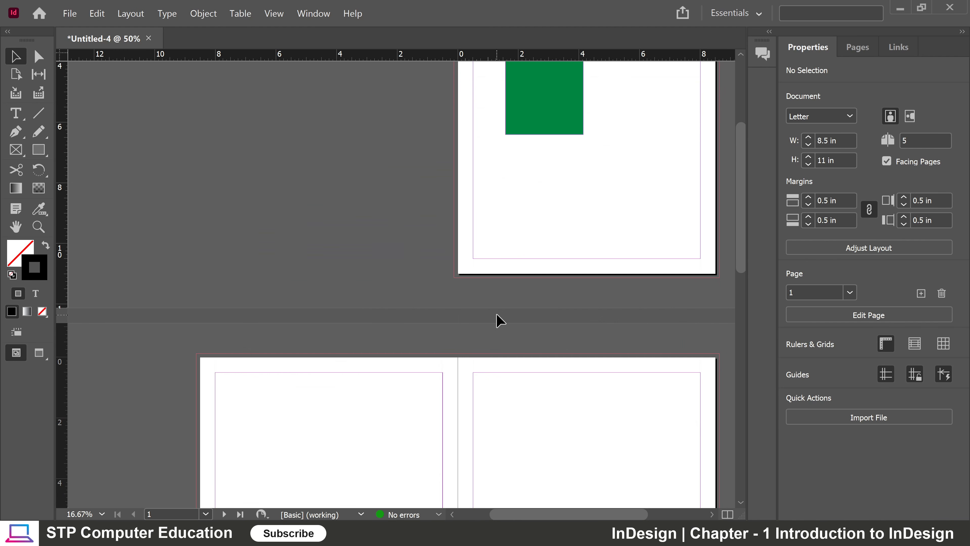
{"action": "scroll", "coordinate": [491, 308], "scroll_direction": "down", "scroll_amount": 1}
Turn off facing pages for the document and check the layout of its single pages.
{"action": "left_click", "coordinate": [886, 160]}
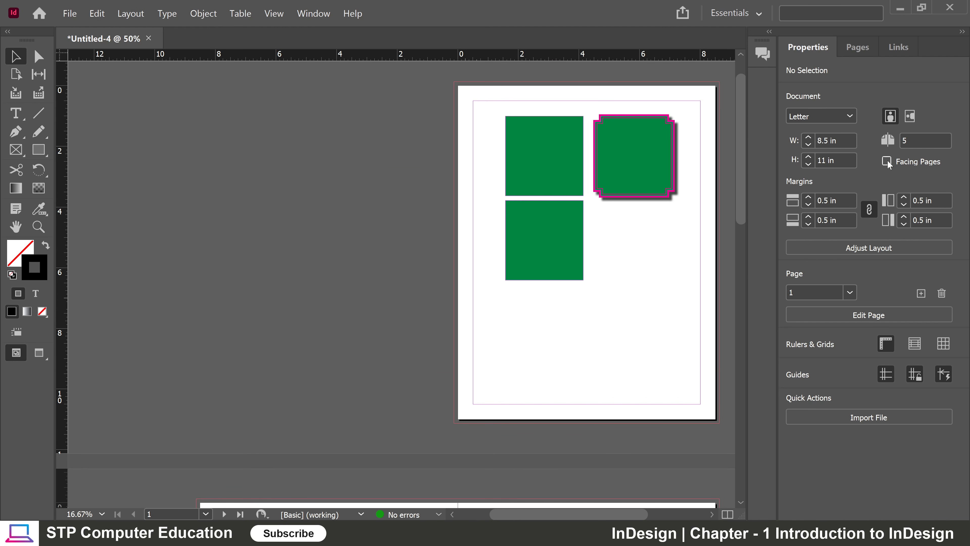
{"action": "scroll", "coordinate": [487, 237], "scroll_direction": "down", "scroll_amount": 5}
{"action": "scroll", "coordinate": [479, 243], "scroll_direction": "down", "scroll_amount": 10}
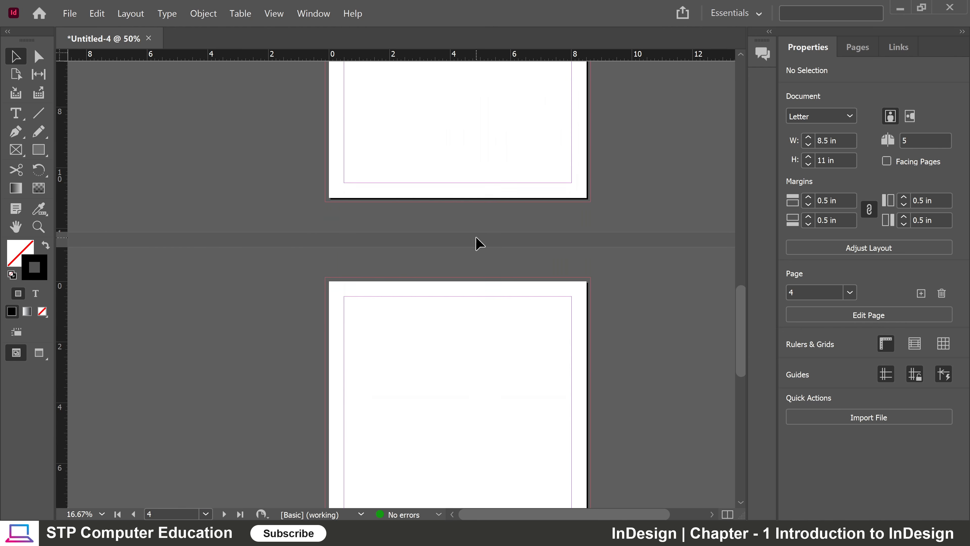
{"action": "scroll", "coordinate": [479, 243], "scroll_direction": "up", "scroll_amount": 7}
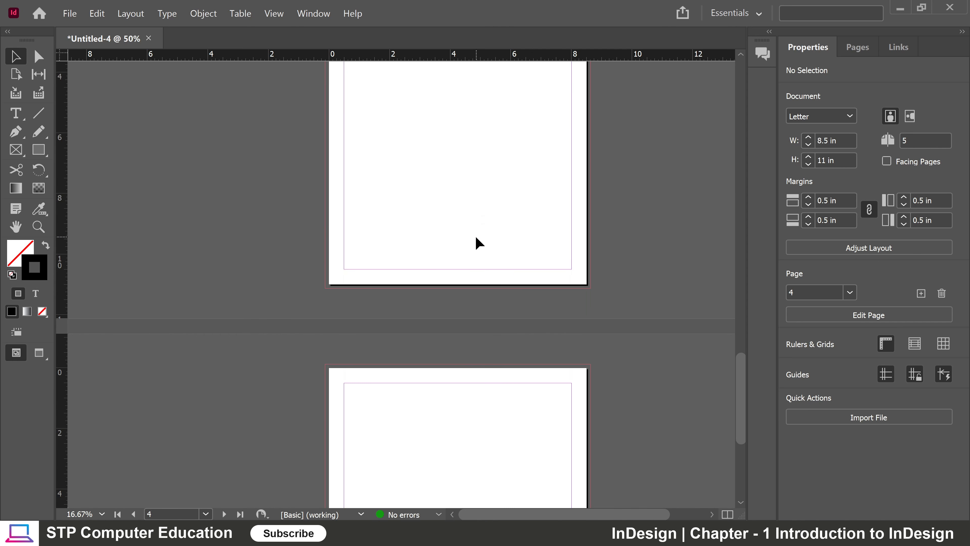
{"action": "scroll", "coordinate": [478, 242], "scroll_direction": "up", "scroll_amount": 3}
{"action": "scroll", "coordinate": [475, 241], "scroll_direction": "down", "scroll_amount": 1}
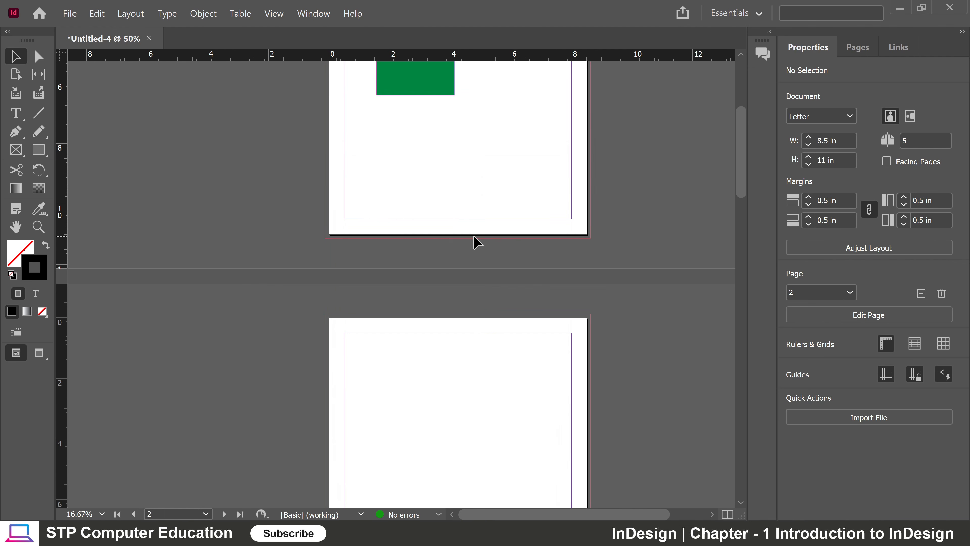
{"action": "scroll", "coordinate": [476, 305], "scroll_direction": "up", "scroll_amount": 3}
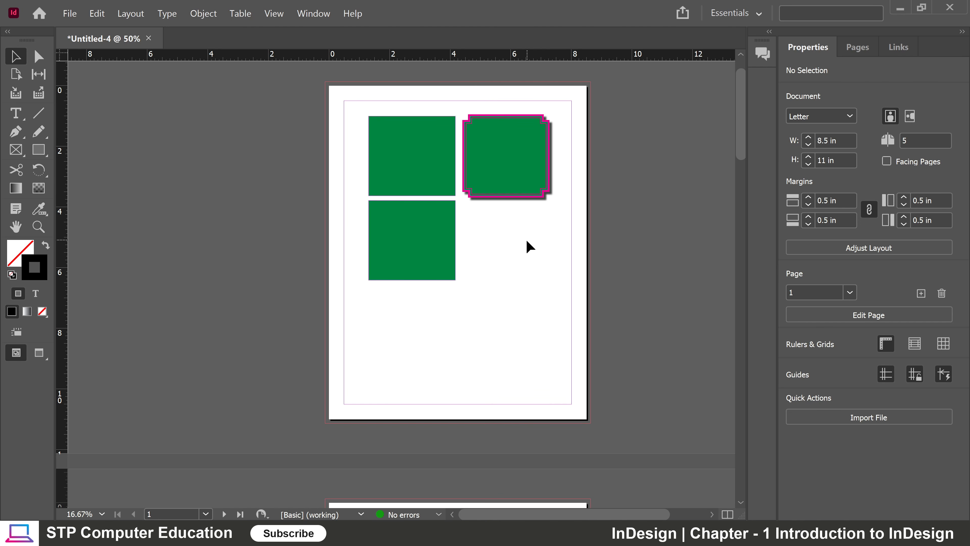
{"action": "scroll", "coordinate": [526, 239], "scroll_direction": "up", "scroll_amount": 2}
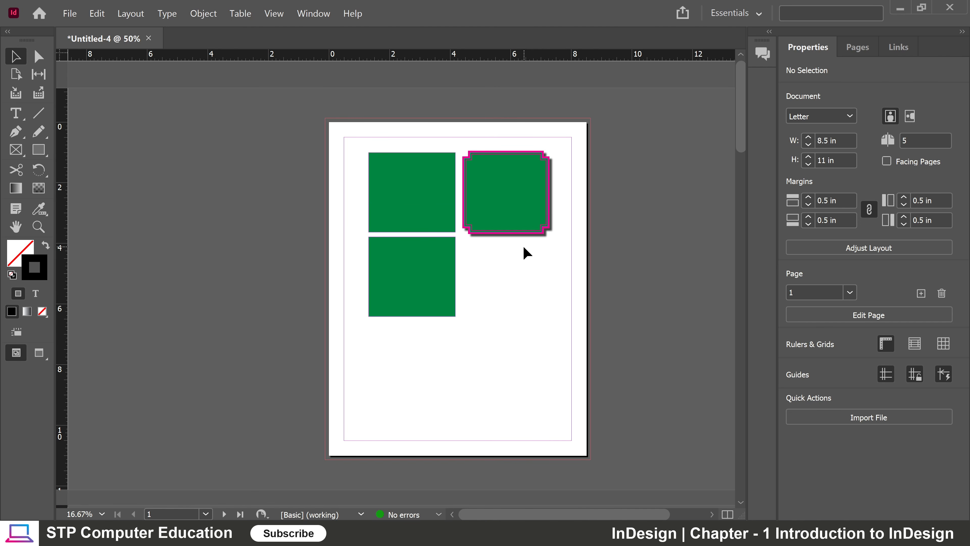
{"action": "scroll", "coordinate": [524, 247], "scroll_direction": "up", "scroll_amount": 2, "text": "alt"}
{"action": "scroll", "coordinate": [534, 252], "scroll_direction": "down", "scroll_amount": 1, "text": "alt"}
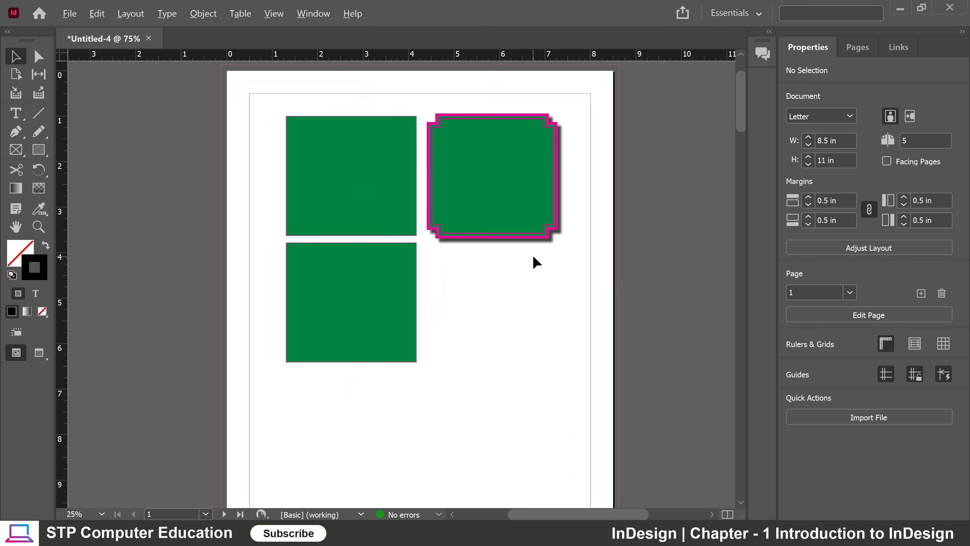
{"action": "scroll", "coordinate": [612, 276], "scroll_direction": "up", "scroll_amount": 4}
{"action": "scroll", "coordinate": [613, 278], "scroll_direction": "down", "scroll_amount": 4}
{"action": "scroll", "coordinate": [614, 281], "scroll_direction": "up", "scroll_amount": 2}
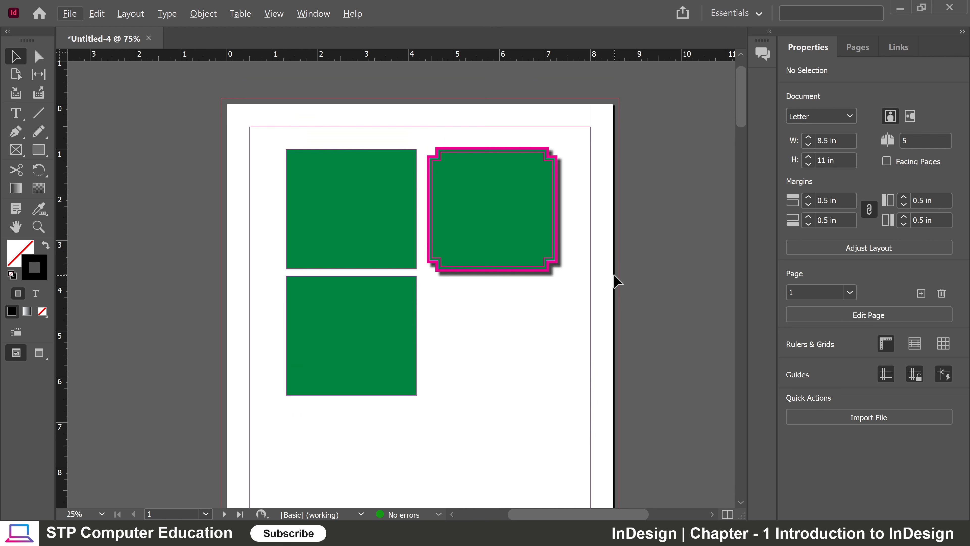
{"action": "scroll", "coordinate": [615, 277], "scroll_direction": "down", "scroll_amount": 2}
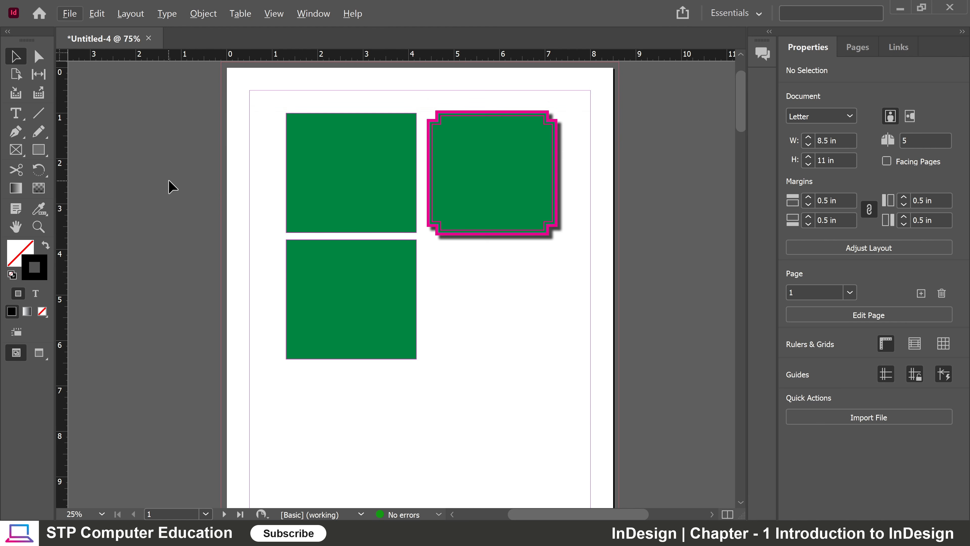